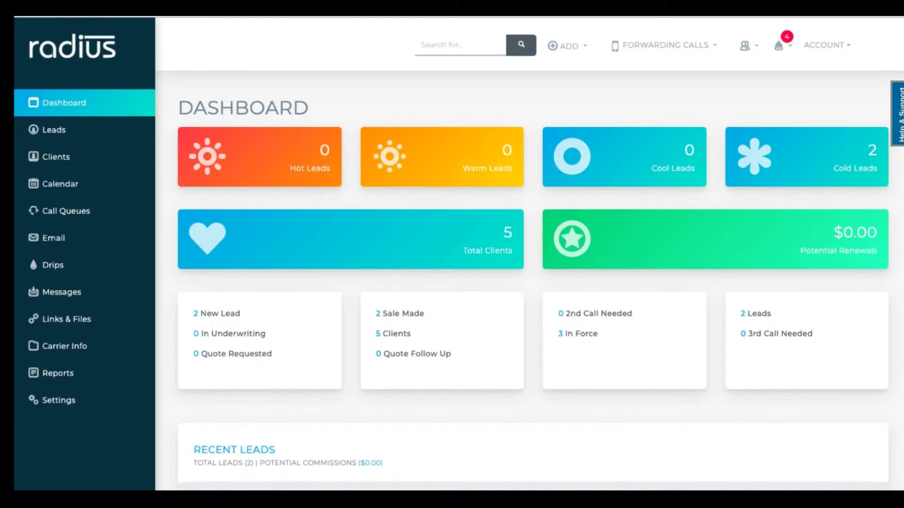
- Go to Account Settings from the left sidebar
{"action": "left_click", "coordinate": [56, 404]}
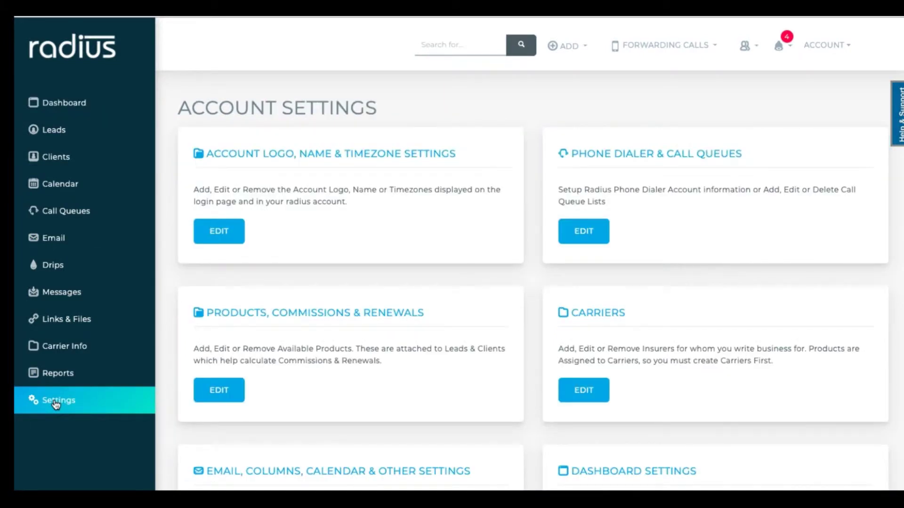
- Start a new workflow and look through the status filter options without picking one
{"action": "scroll", "coordinate": [532, 282], "scroll_direction": "down", "scroll_amount": 2}
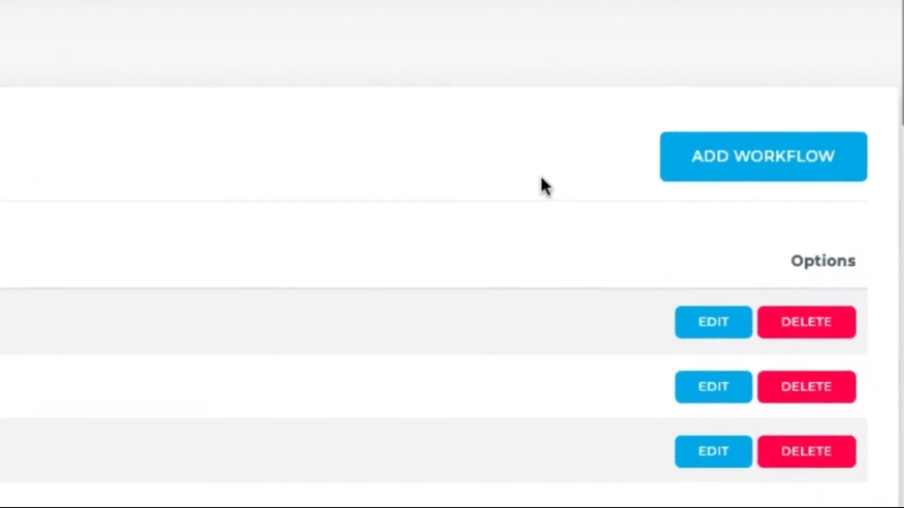
{"action": "left_click", "coordinate": [709, 174]}
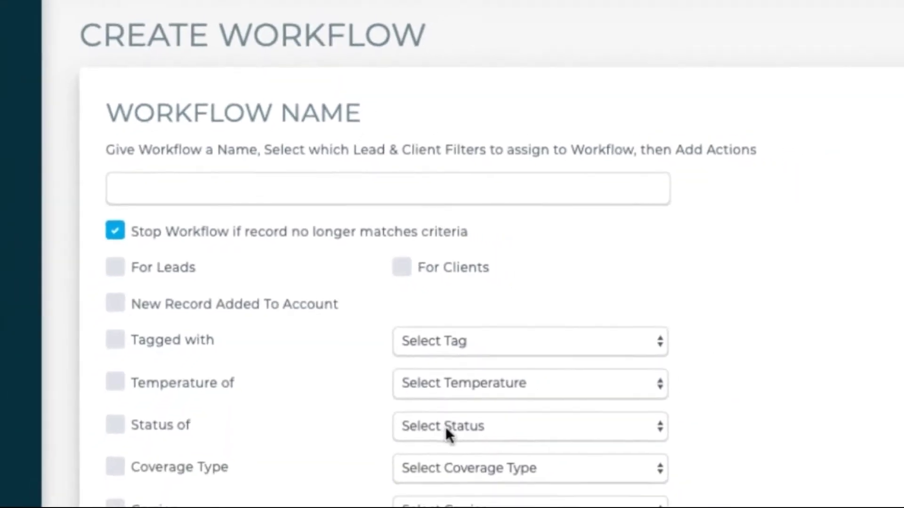
{"action": "left_click", "coordinate": [445, 427]}
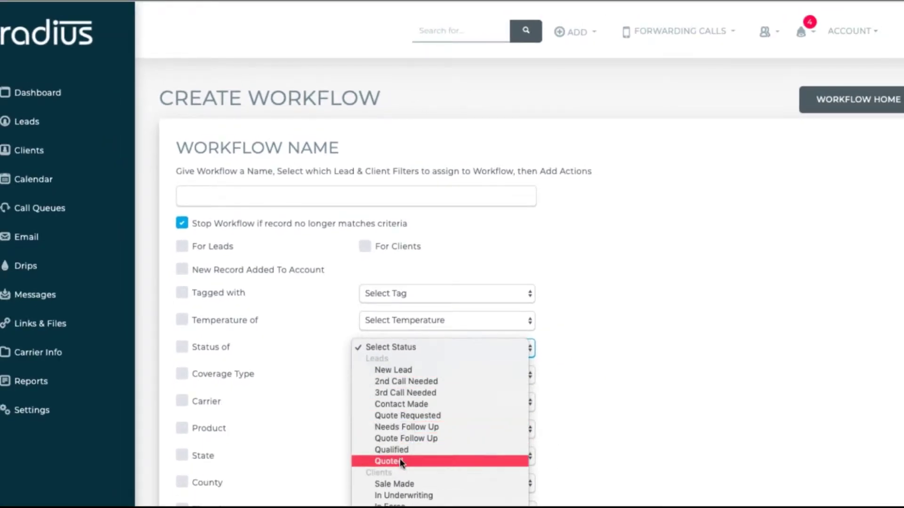
{"action": "left_click", "coordinate": [541, 302]}
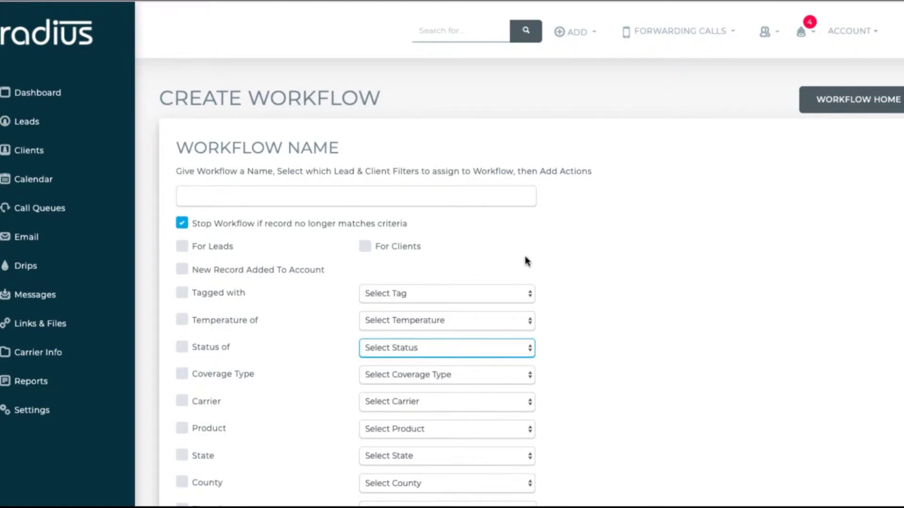
- Name the workflow 'New Leads', target leads with status New Lead, and save it
{"action": "left_click", "coordinate": [225, 196]}
{"action": "type", "text": "New Leads"}
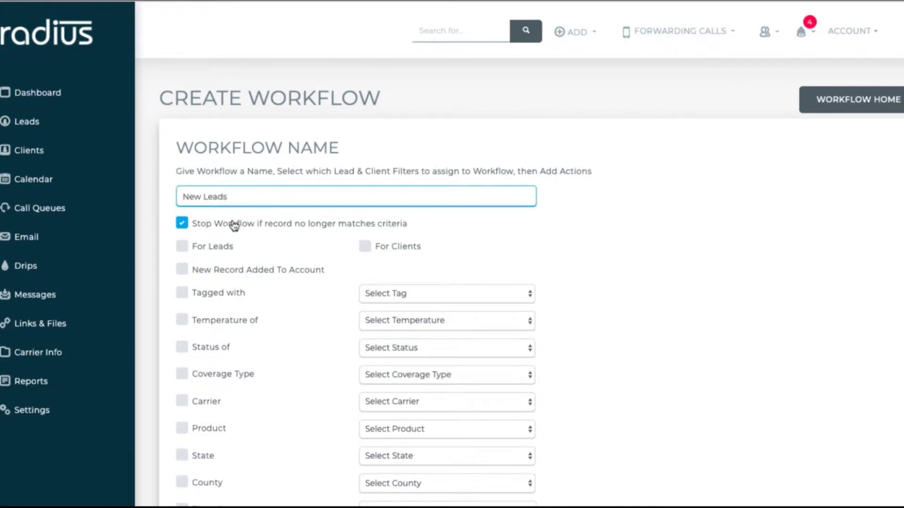
{"action": "left_click", "coordinate": [183, 245]}
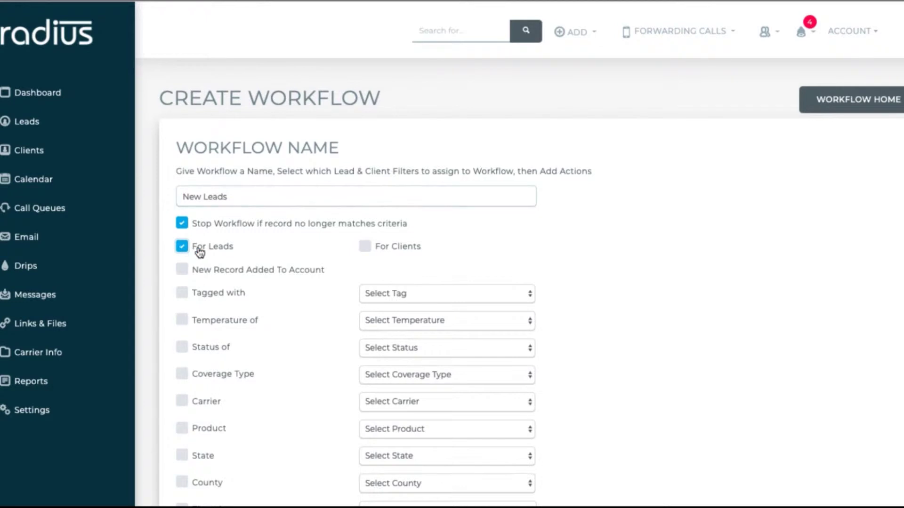
{"action": "left_click", "coordinate": [183, 351]}
{"action": "left_click", "coordinate": [420, 347]}
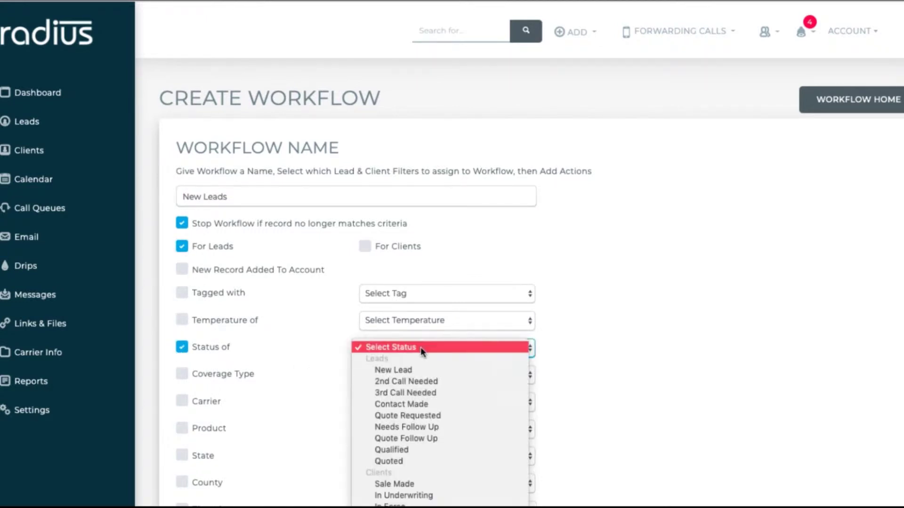
{"action": "left_click", "coordinate": [428, 372]}
{"action": "scroll", "coordinate": [441, 370], "scroll_direction": "down", "scroll_amount": 5}
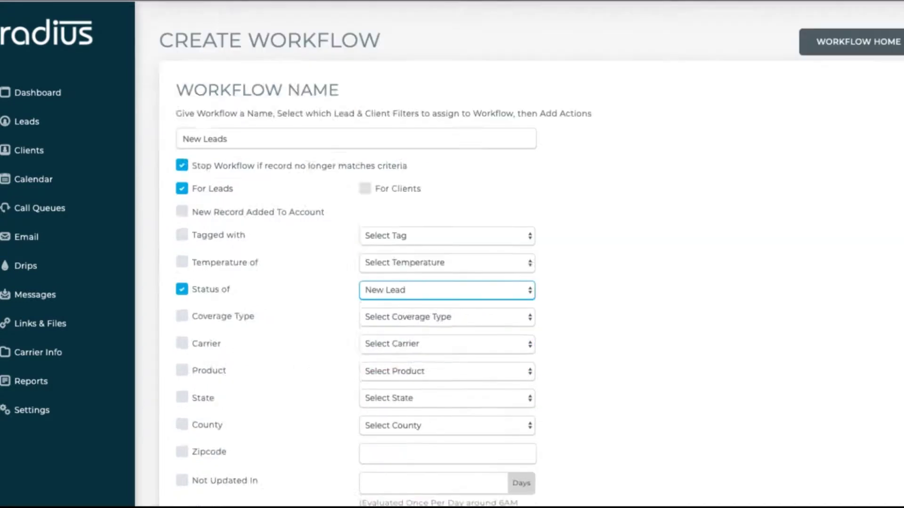
{"action": "left_click", "coordinate": [263, 400]}
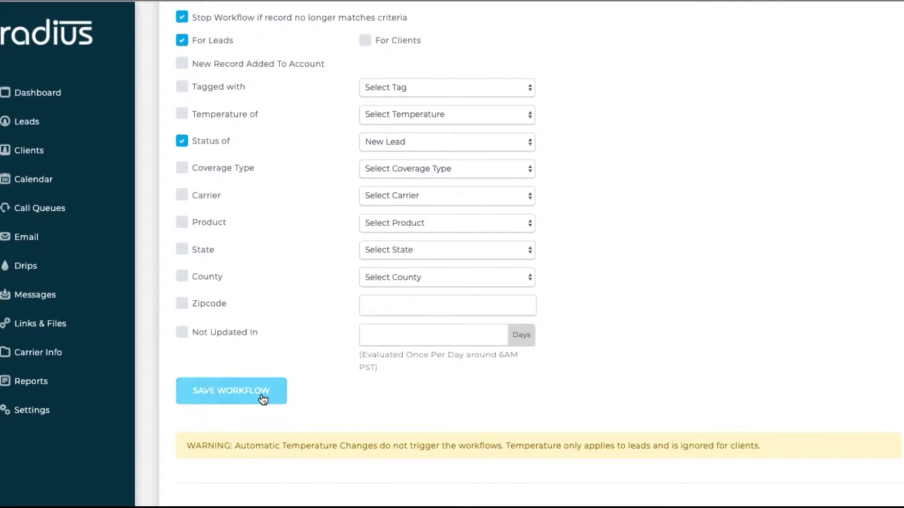
- Add an action to New Leads and preview the task, email, text and tag action types
{"action": "scroll", "coordinate": [579, 384], "scroll_direction": "down", "scroll_amount": 8}
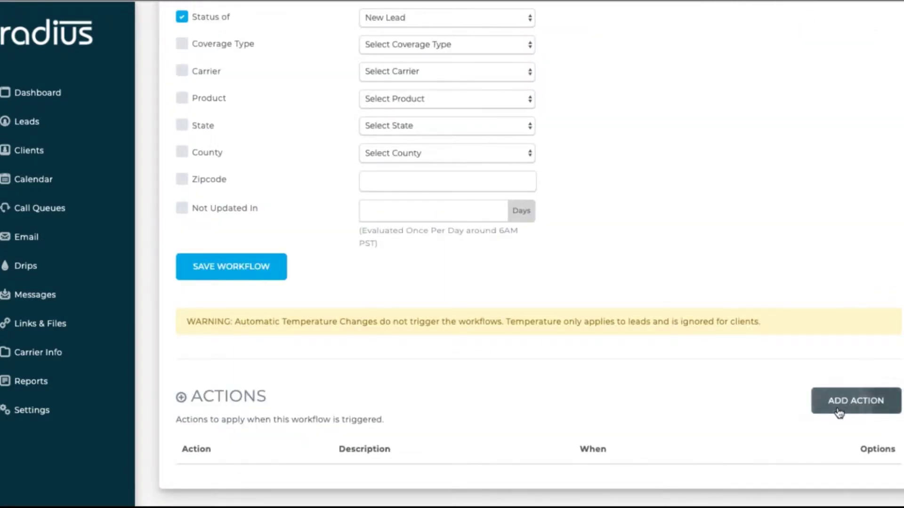
{"action": "left_click", "coordinate": [846, 400]}
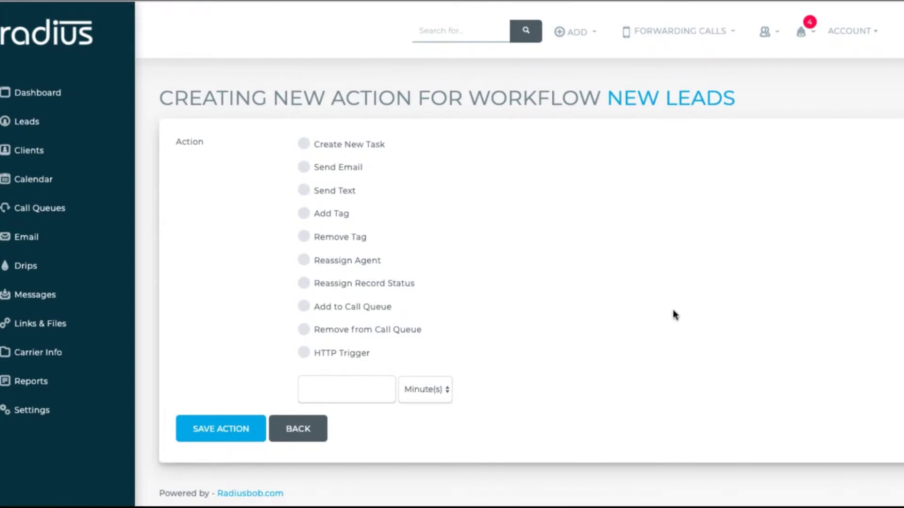
{"action": "left_click", "coordinate": [325, 145]}
{"action": "scroll", "coordinate": [325, 145], "scroll_direction": "down", "scroll_amount": 2}
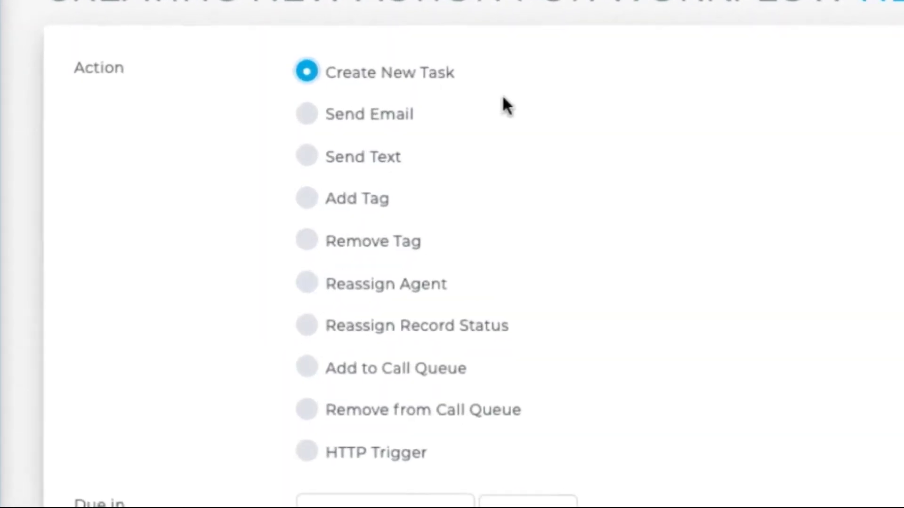
{"action": "left_click", "coordinate": [308, 126]}
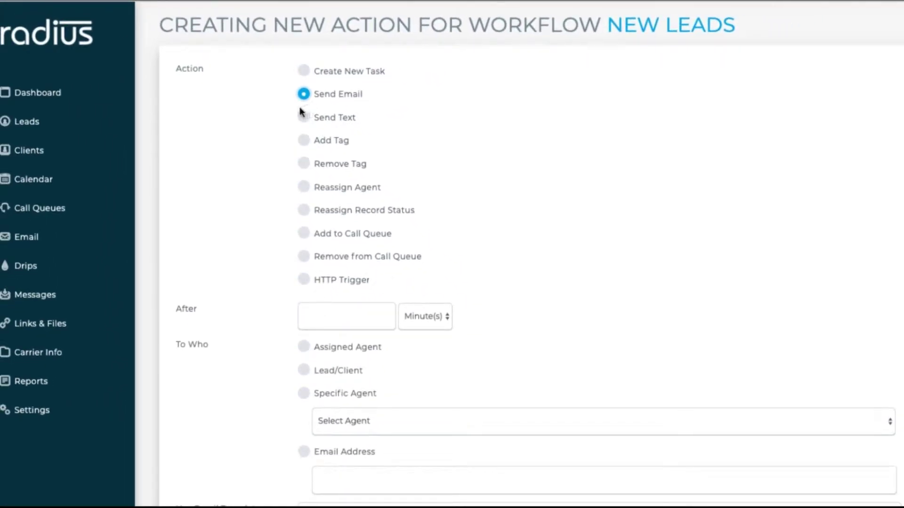
{"action": "left_click", "coordinate": [304, 120]}
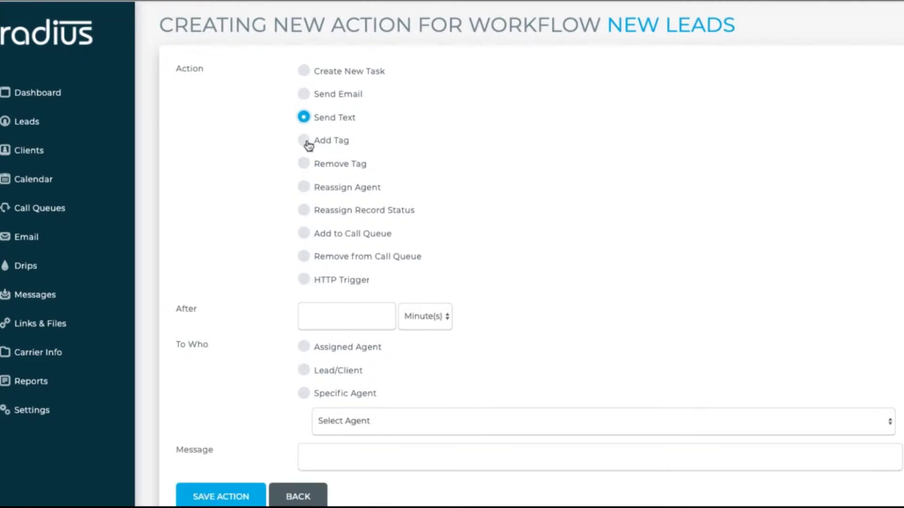
{"action": "left_click", "coordinate": [305, 140]}
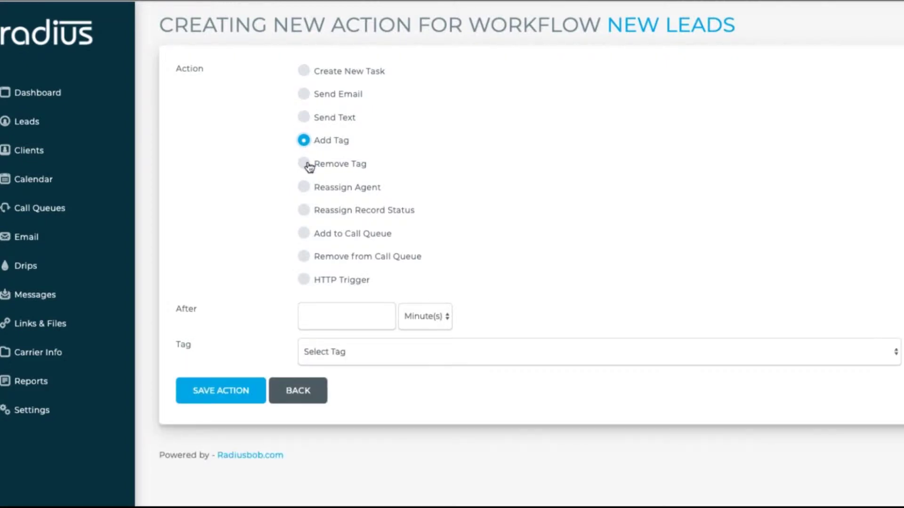
{"action": "left_click", "coordinate": [307, 165]}
- Preview the reassign, call-queue and HTTP Trigger types, then return to the first type and view delay units
{"action": "left_click", "coordinate": [305, 189]}
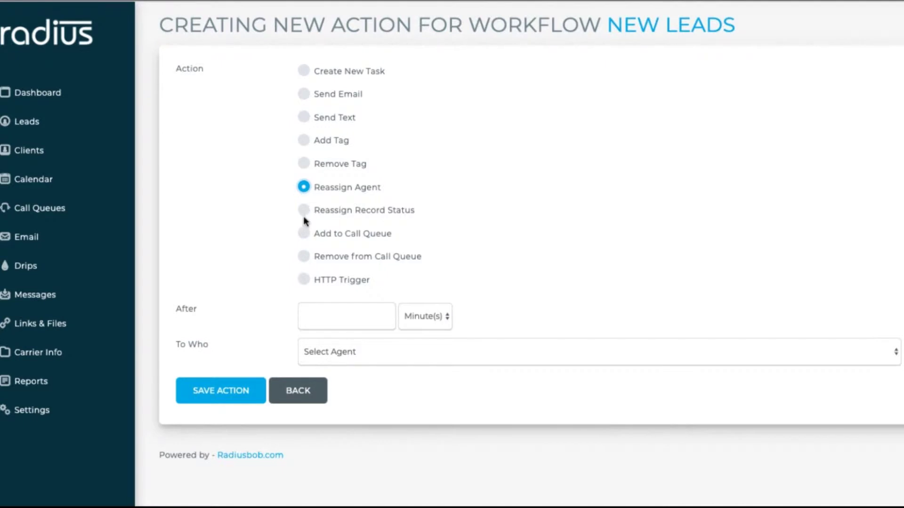
{"action": "left_click", "coordinate": [307, 214]}
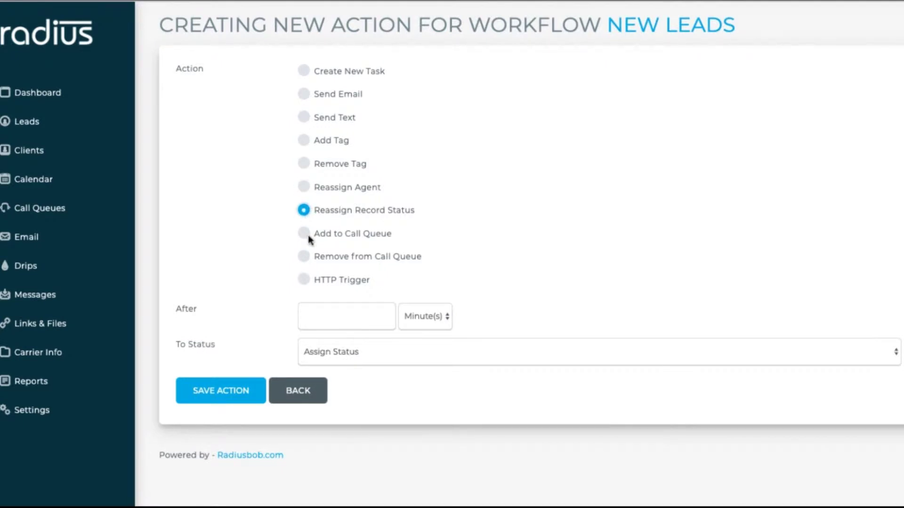
{"action": "left_click", "coordinate": [305, 236]}
{"action": "left_click", "coordinate": [305, 258]}
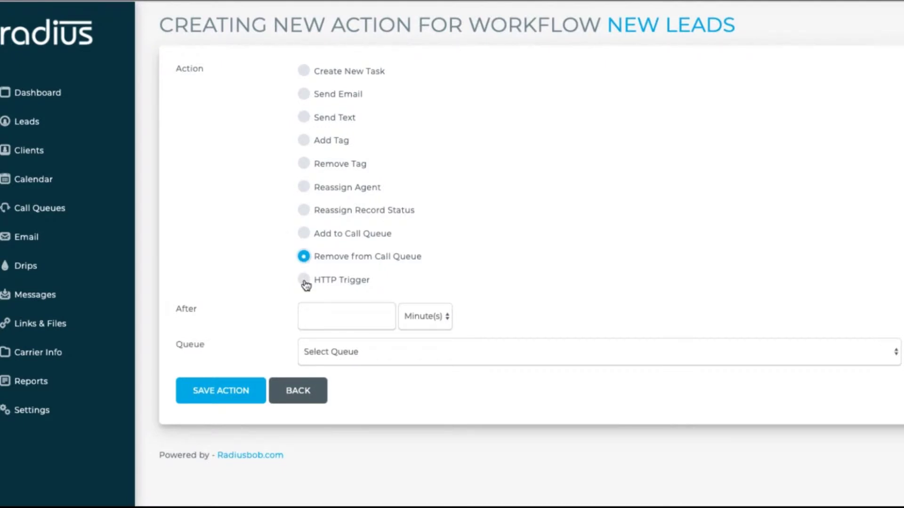
{"action": "left_click", "coordinate": [305, 281]}
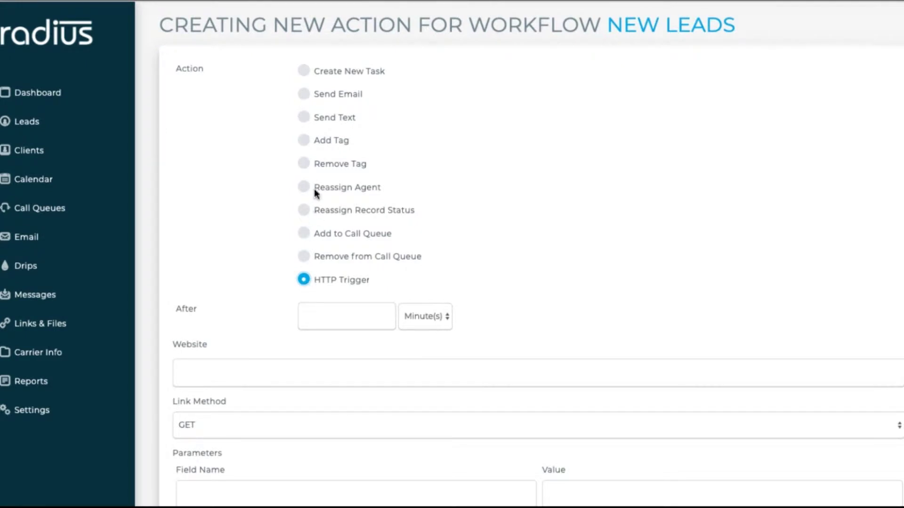
{"action": "left_click", "coordinate": [306, 72]}
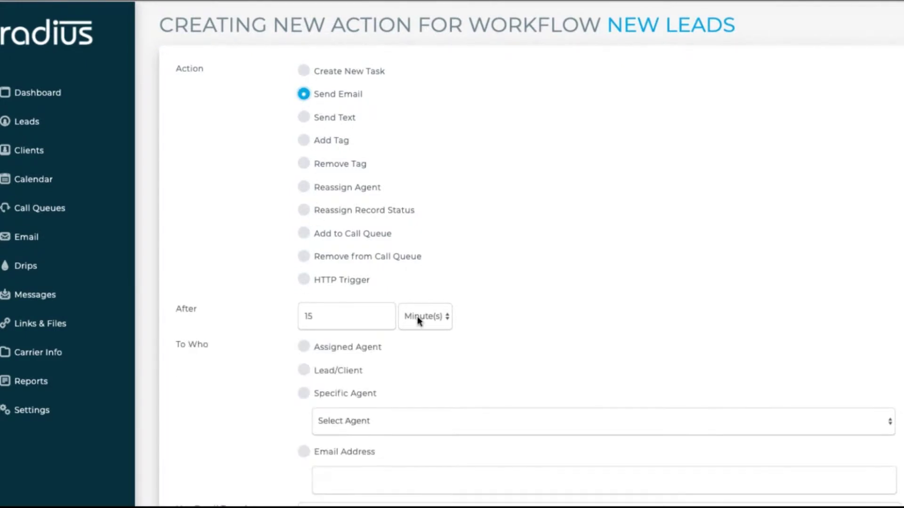
{"action": "left_click", "coordinate": [424, 316]}
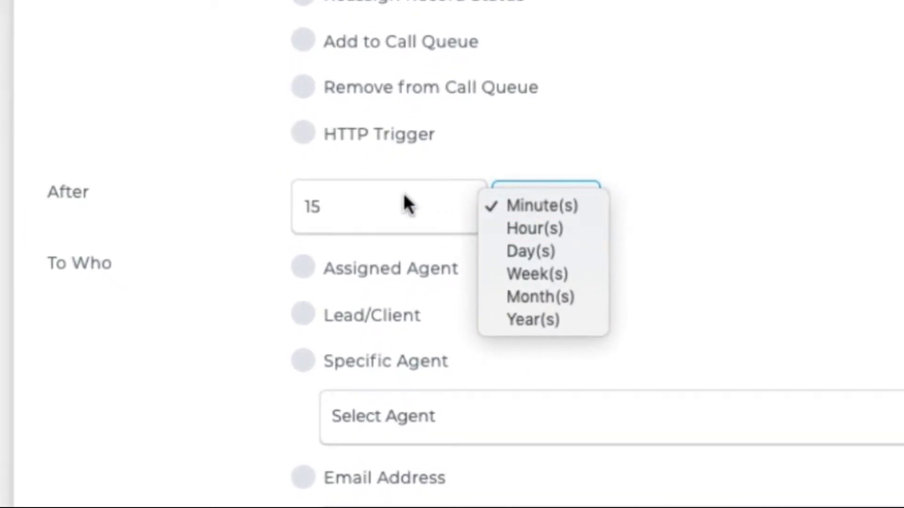
- Shorten the delay to 1 and try each recipient option, settling on Lead/Client
{"action": "left_click", "coordinate": [371, 215]}
{"action": "left_click", "coordinate": [377, 207]}
{"action": "key", "text": "BackSpace"}
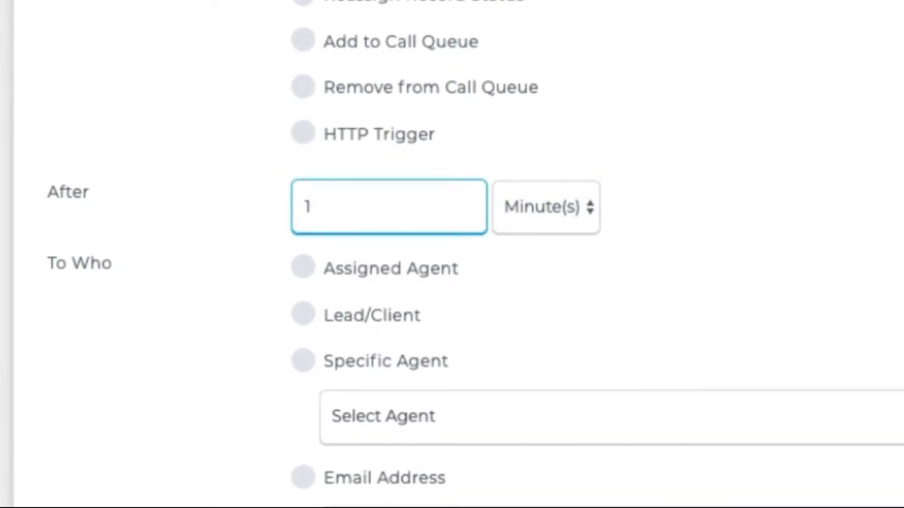
{"action": "left_click", "coordinate": [306, 269]}
{"action": "left_click", "coordinate": [311, 319]}
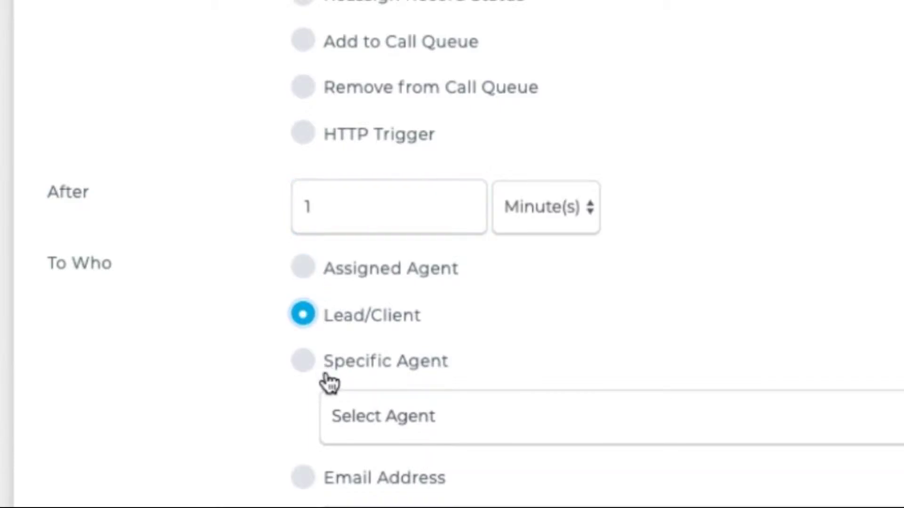
{"action": "left_click", "coordinate": [304, 363]}
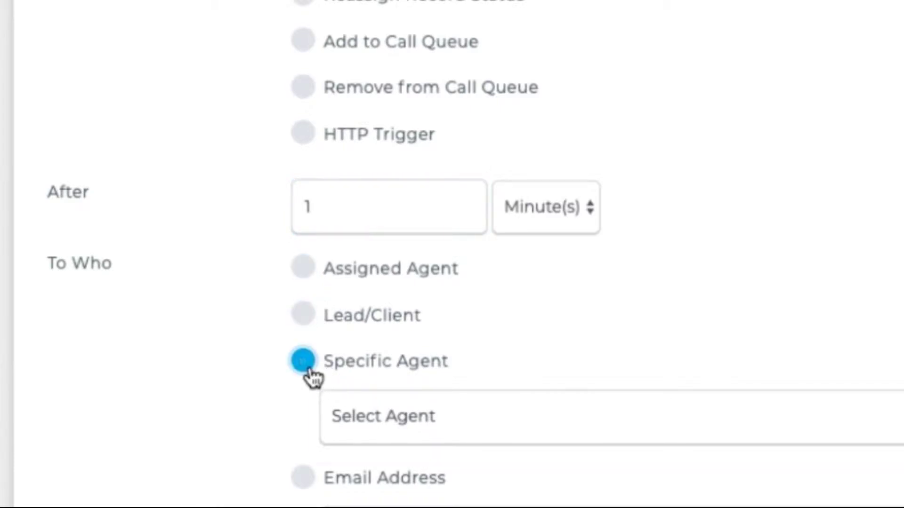
{"action": "left_click", "coordinate": [303, 477]}
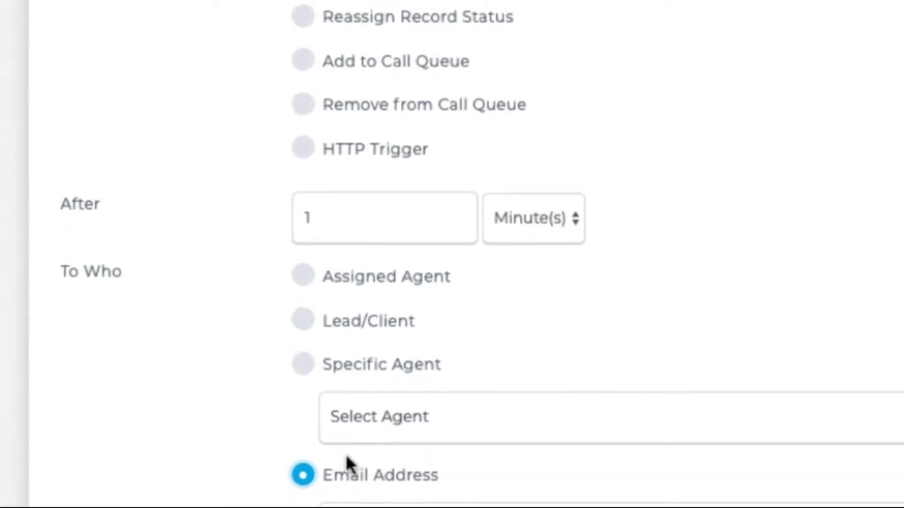
{"action": "left_click", "coordinate": [304, 335]}
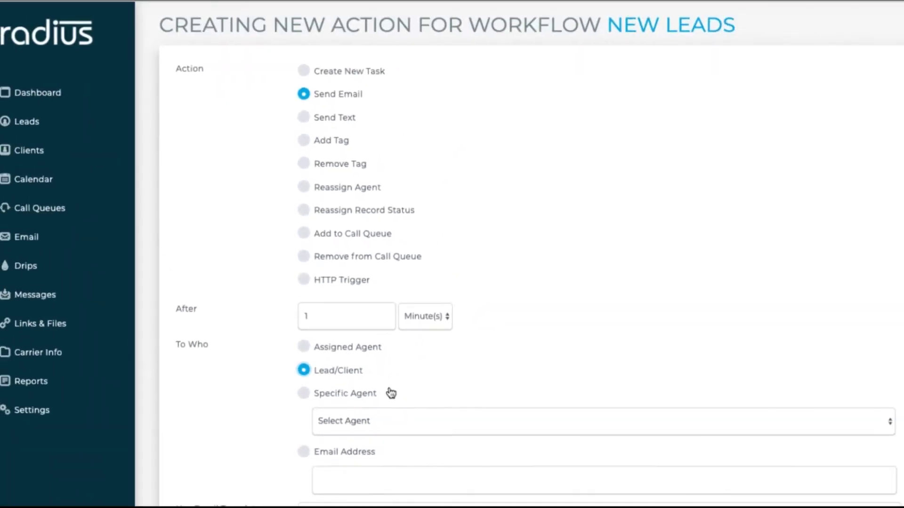
- Choose the Drip One - New Lead template, then enter a custom email address and clear it
{"action": "scroll", "coordinate": [735, 318], "scroll_direction": "down", "scroll_amount": 3}
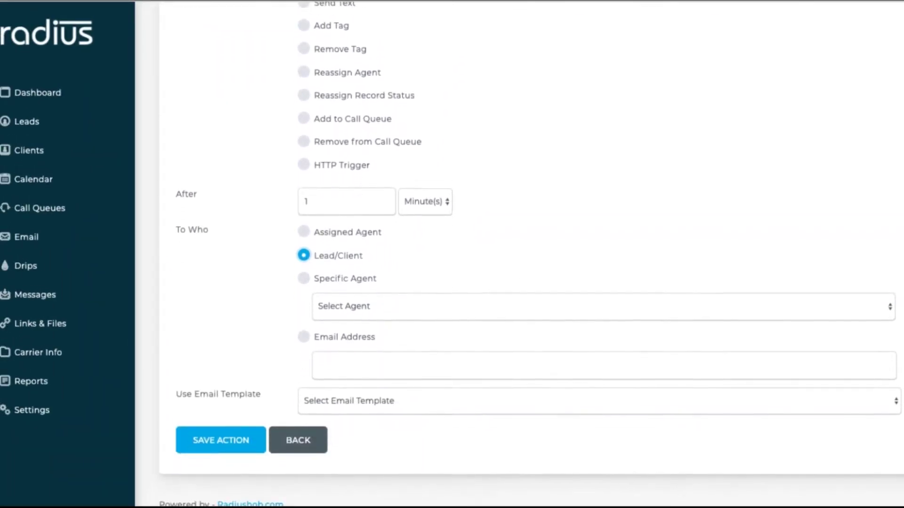
{"action": "left_click", "coordinate": [546, 398]}
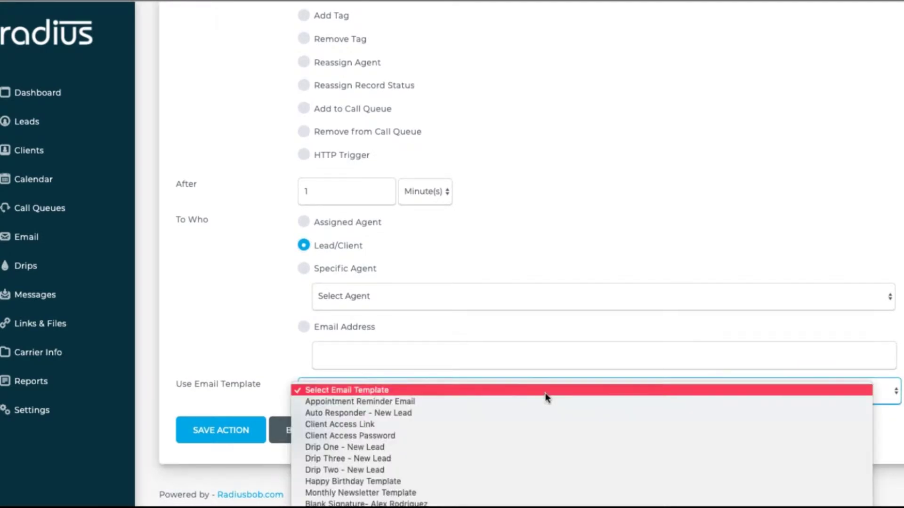
{"action": "left_click", "coordinate": [357, 447]}
{"action": "left_click", "coordinate": [304, 328]}
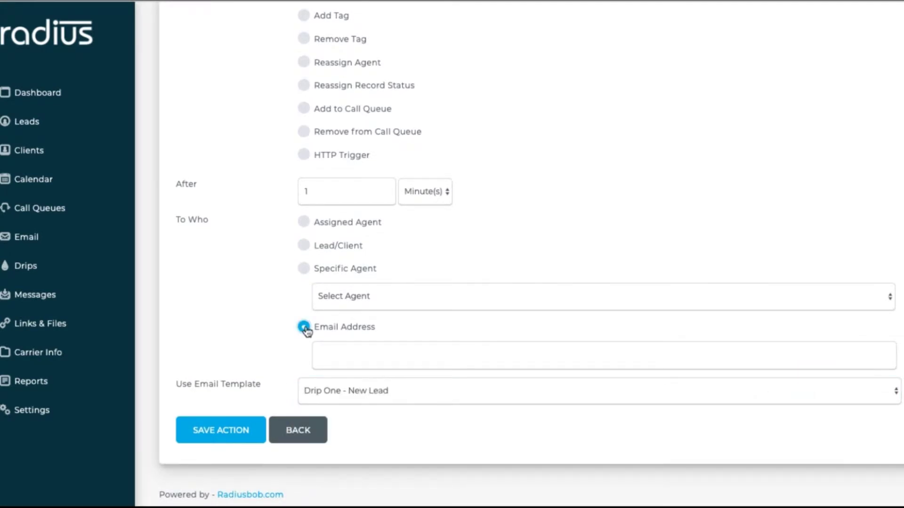
{"action": "left_click", "coordinate": [365, 356]}
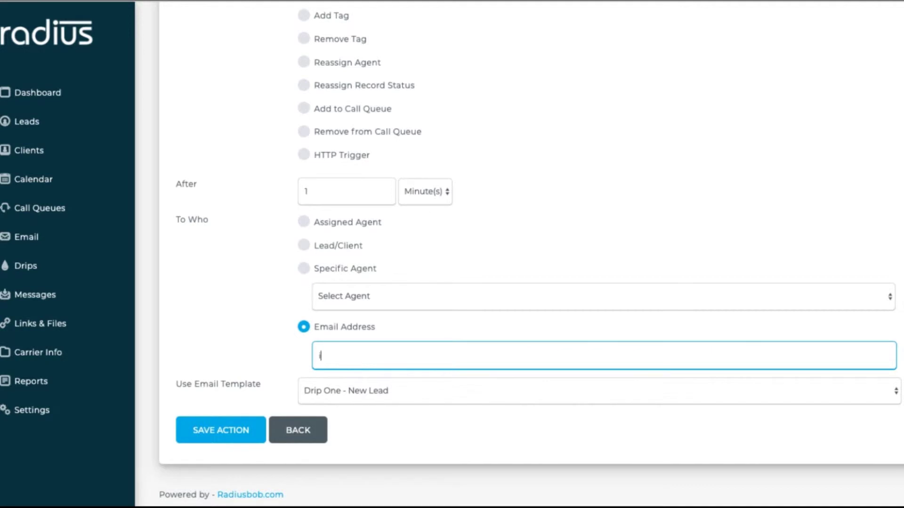
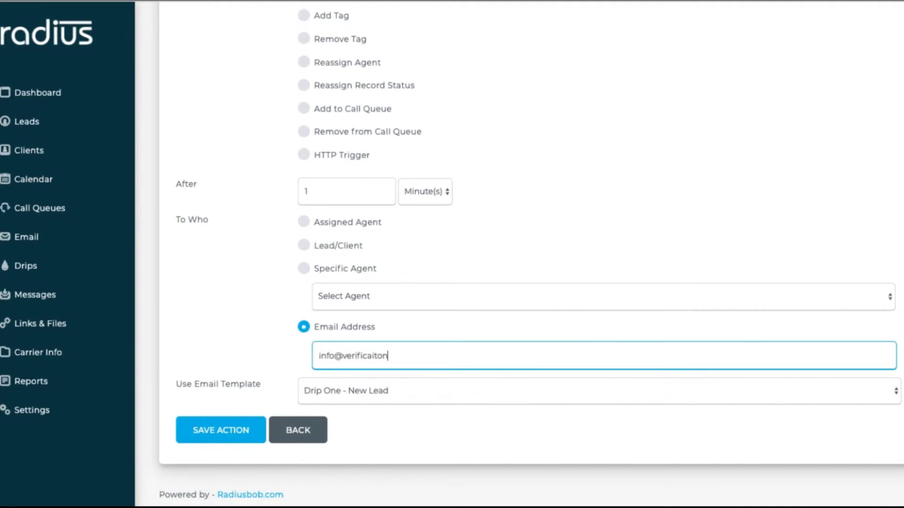
{"action": "left_click_drag", "start_coordinate": [418, 355], "coordinate": [346, 325]}
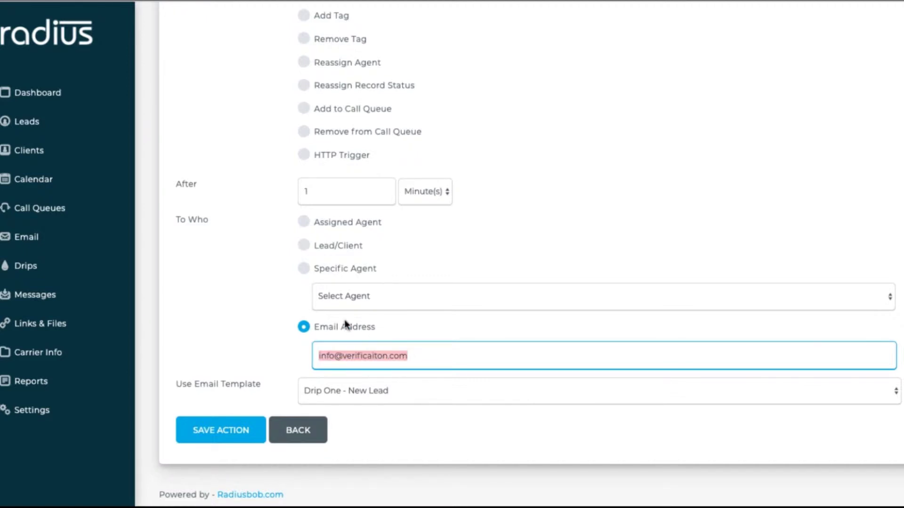
{"action": "key", "text": "BackSpace"}
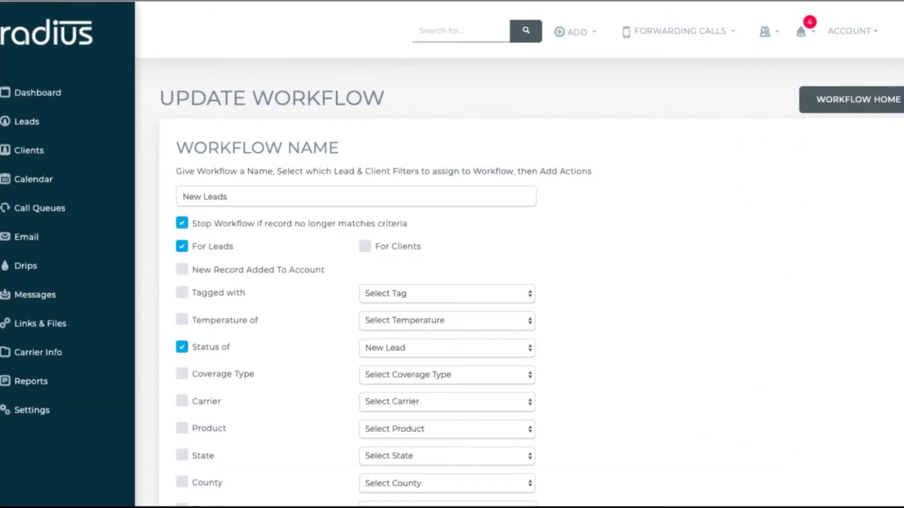
- Add a 1-minute Add to Call Queue action for First Call Needed, then return to Workflows
{"action": "scroll", "coordinate": [892, 231], "scroll_direction": "down", "scroll_amount": 10}
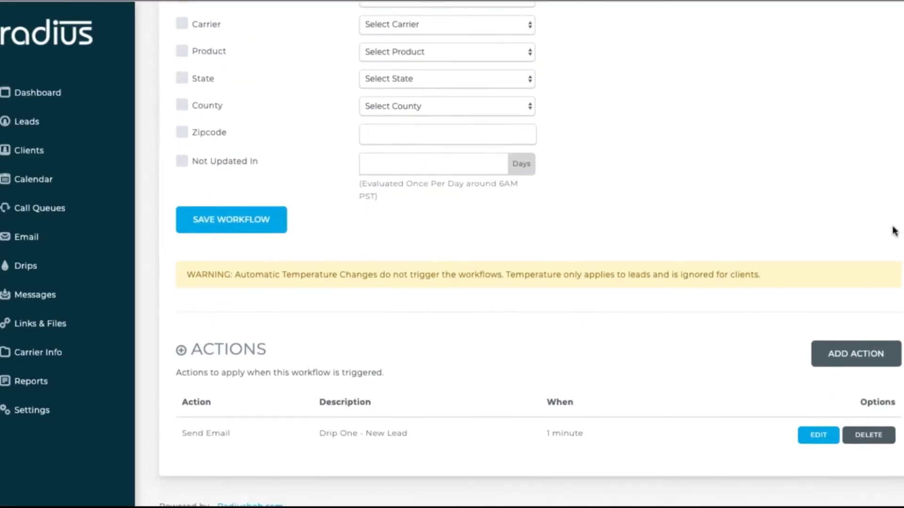
{"action": "left_click", "coordinate": [864, 277]}
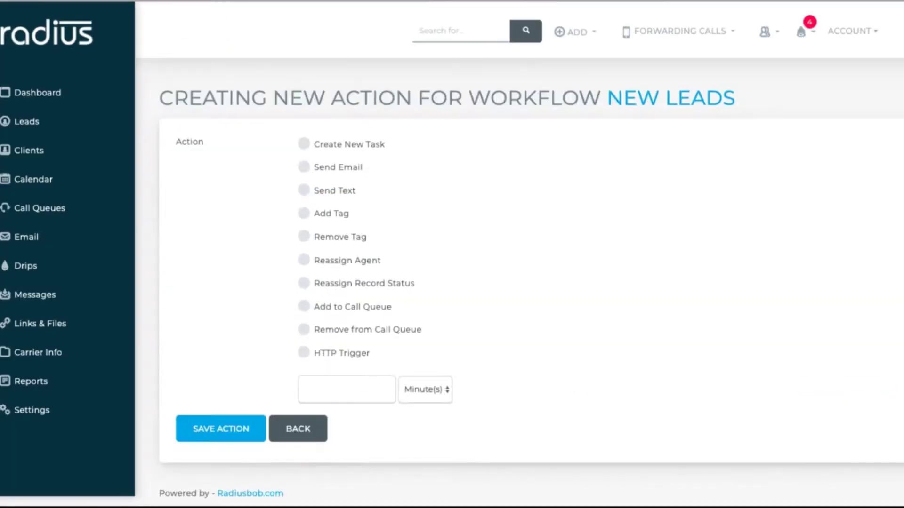
{"action": "left_click", "coordinate": [303, 306]}
{"action": "left_click", "coordinate": [358, 389]}
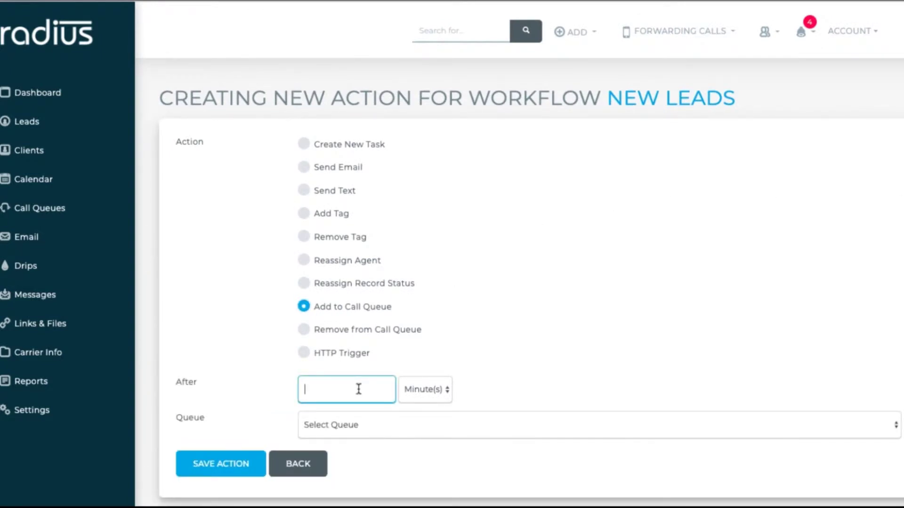
{"action": "type", "text": "1"}
{"action": "left_click", "coordinate": [396, 428]}
{"action": "left_click", "coordinate": [398, 436]}
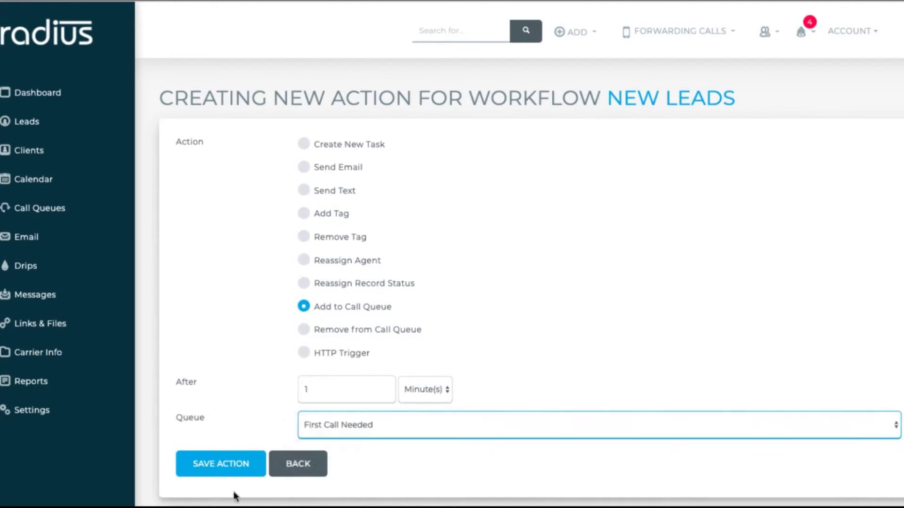
{"action": "left_click", "coordinate": [243, 470]}
{"action": "left_click", "coordinate": [858, 99]}
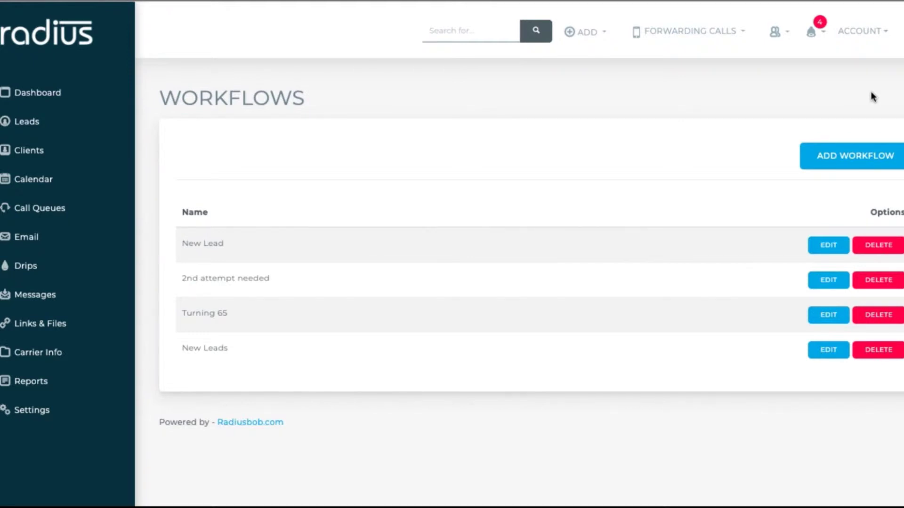
- Create a 'Quote Requested' workflow for leads with status Quoted and save it
{"action": "left_click", "coordinate": [840, 160]}
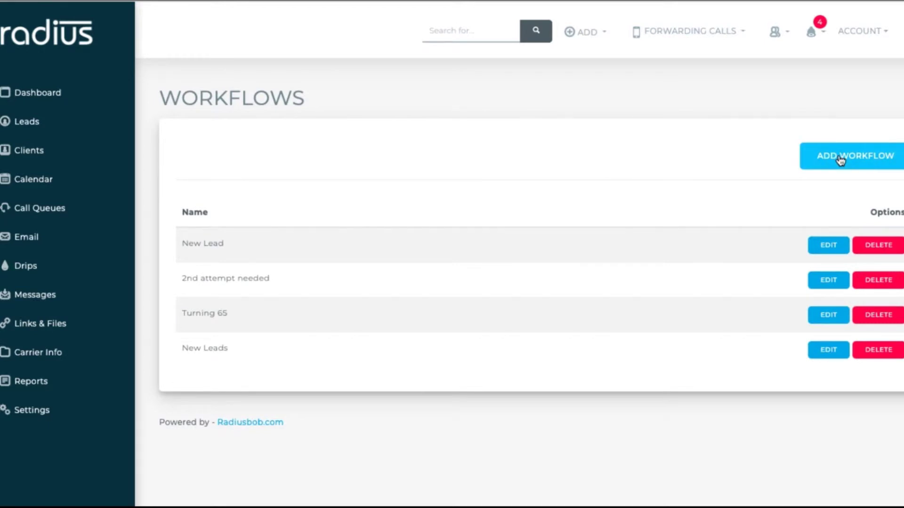
{"action": "type", "text": "Quo"}
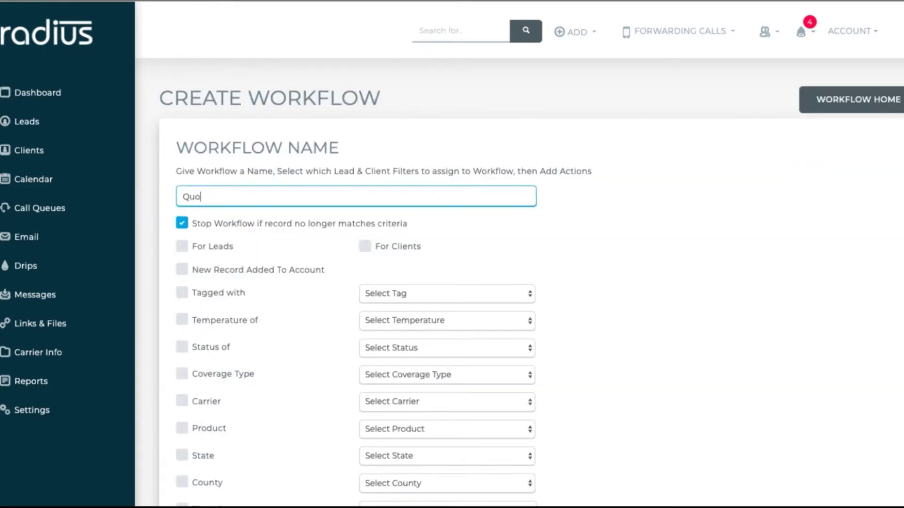
{"action": "type", "text": "te Requested"}
{"action": "left_click", "coordinate": [182, 246]}
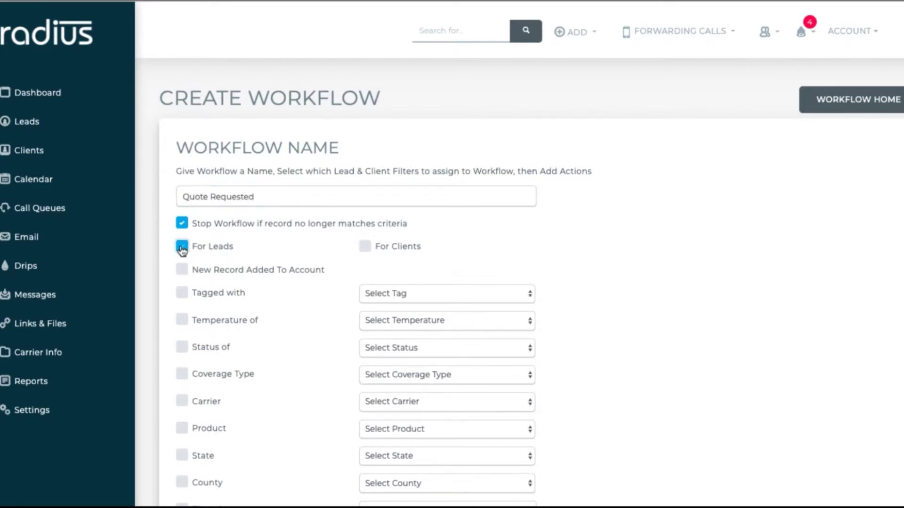
{"action": "left_click", "coordinate": [182, 347]}
{"action": "left_click", "coordinate": [457, 348]}
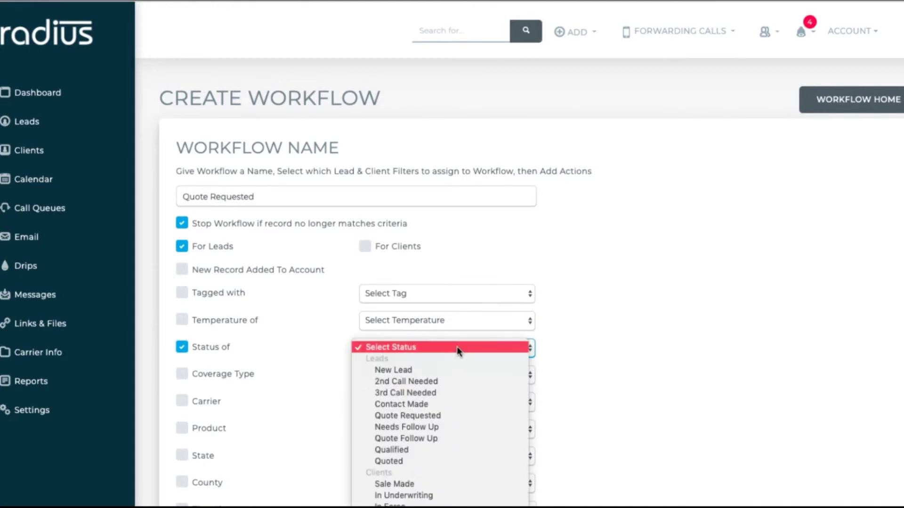
{"action": "left_click", "coordinate": [438, 460]}
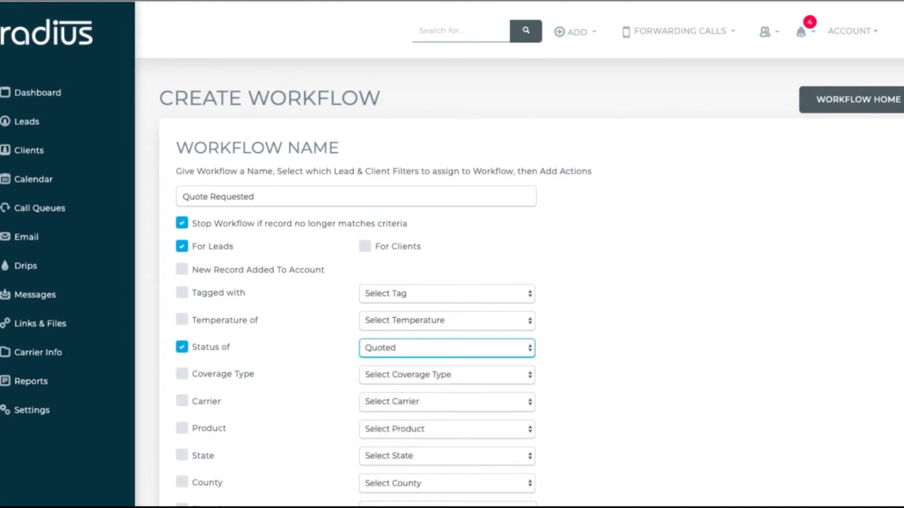
{"action": "scroll", "coordinate": [386, 362], "scroll_direction": "down", "scroll_amount": 5}
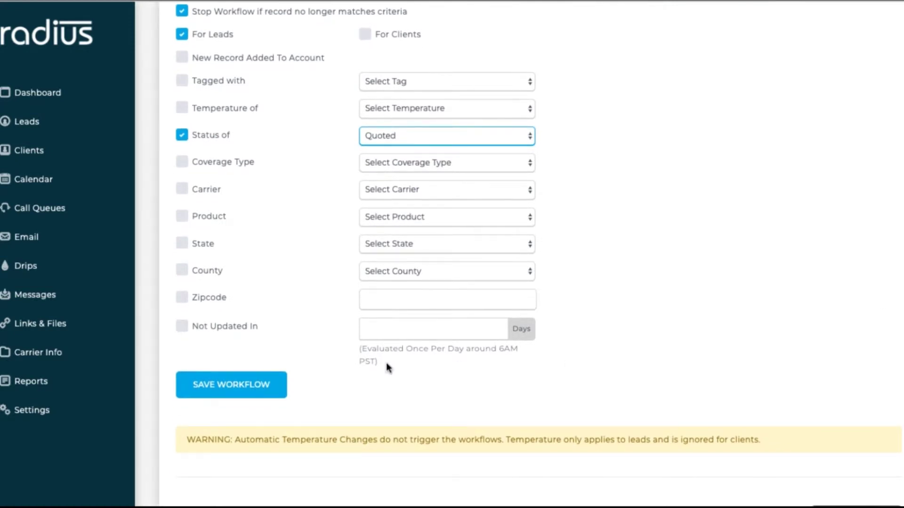
{"action": "left_click", "coordinate": [269, 386]}
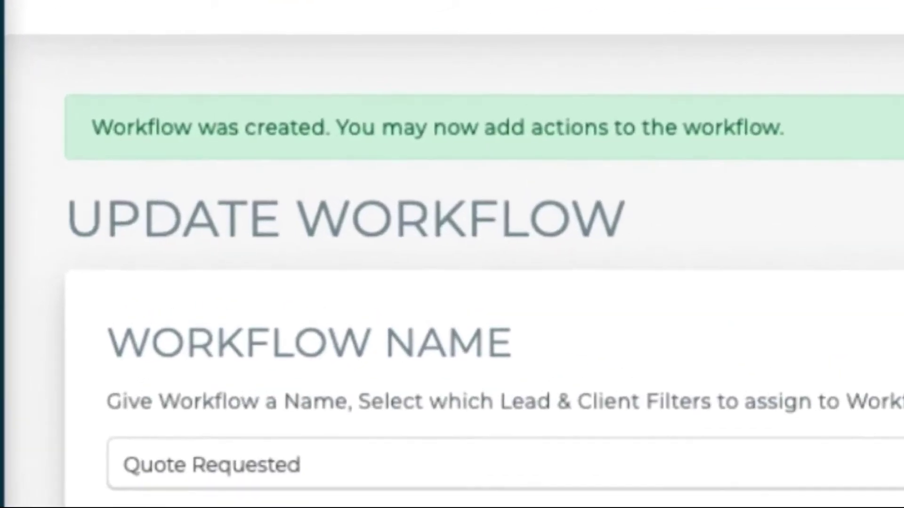
- Add a Remove from Call Queue action for all call queues at 0 minutes
{"action": "scroll", "coordinate": [452, 282], "scroll_direction": "down", "scroll_amount": 5}
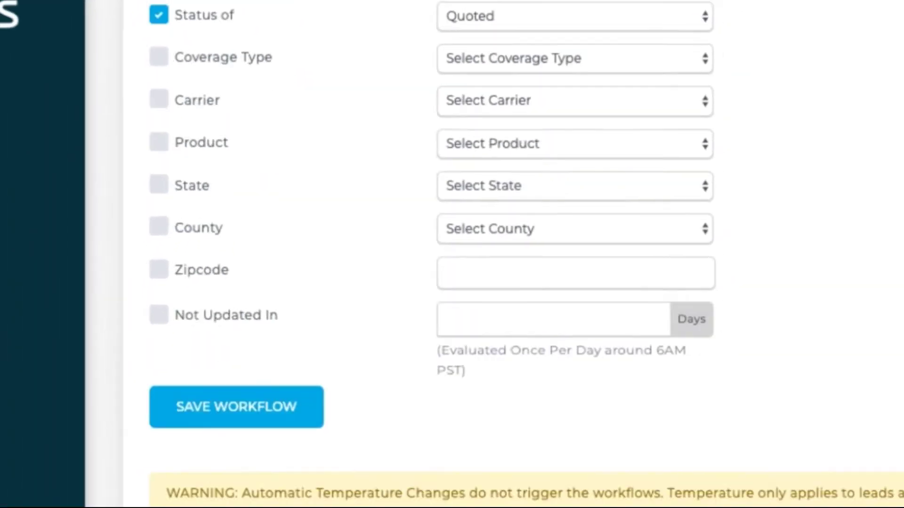
{"action": "scroll", "coordinate": [451, 282], "scroll_direction": "down", "scroll_amount": 2}
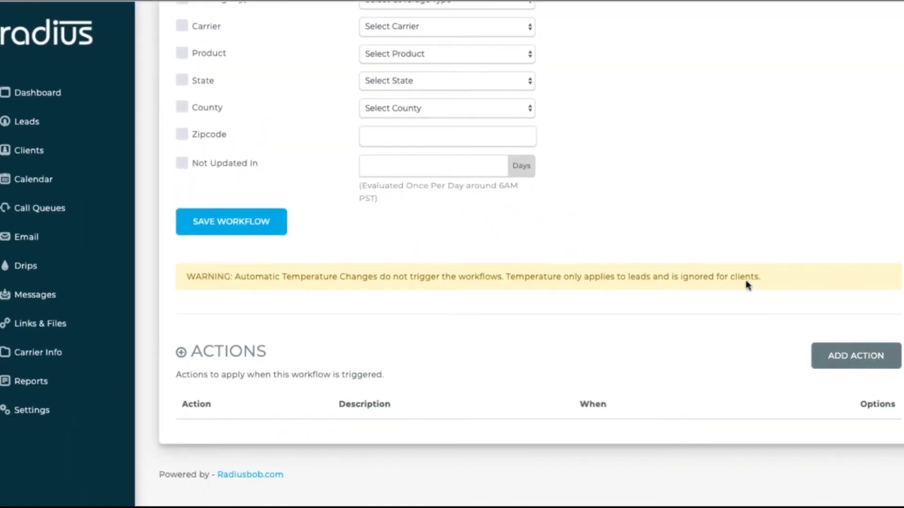
{"action": "left_click", "coordinate": [855, 356]}
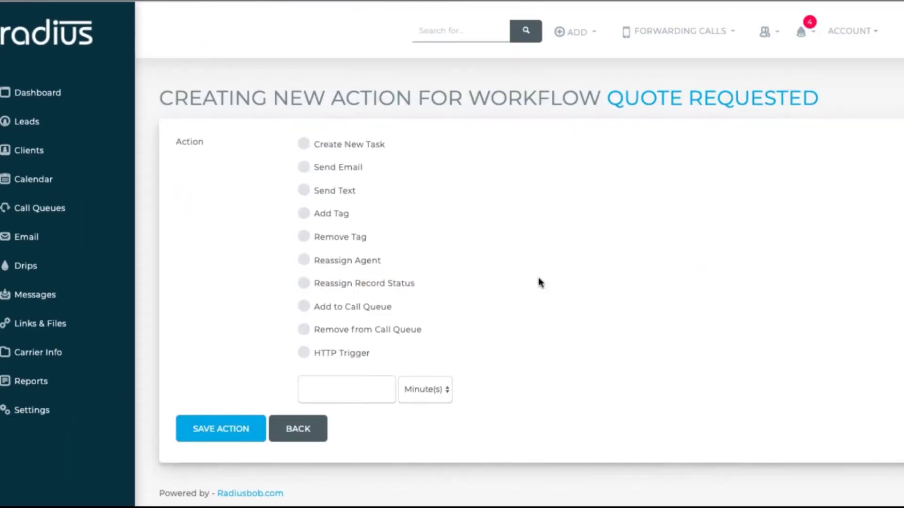
{"action": "left_click", "coordinate": [303, 330]}
{"action": "left_click", "coordinate": [334, 385]}
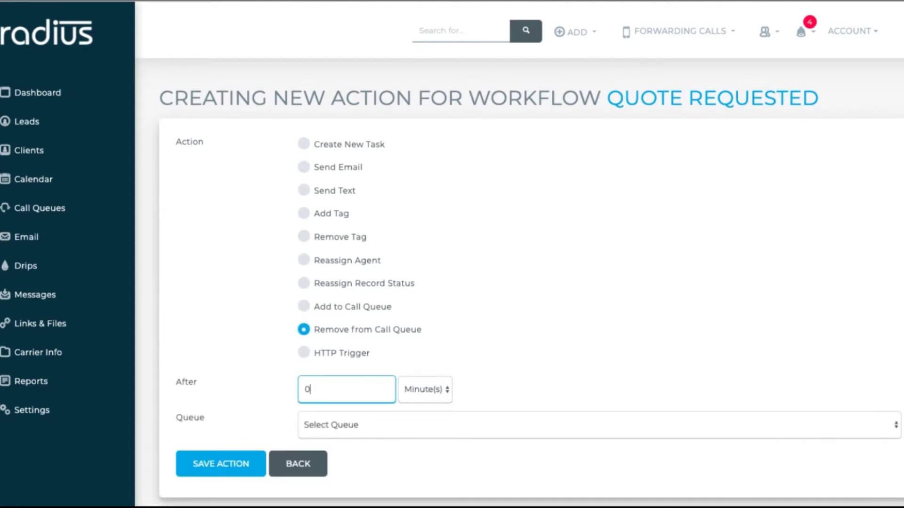
{"action": "left_click", "coordinate": [351, 426]}
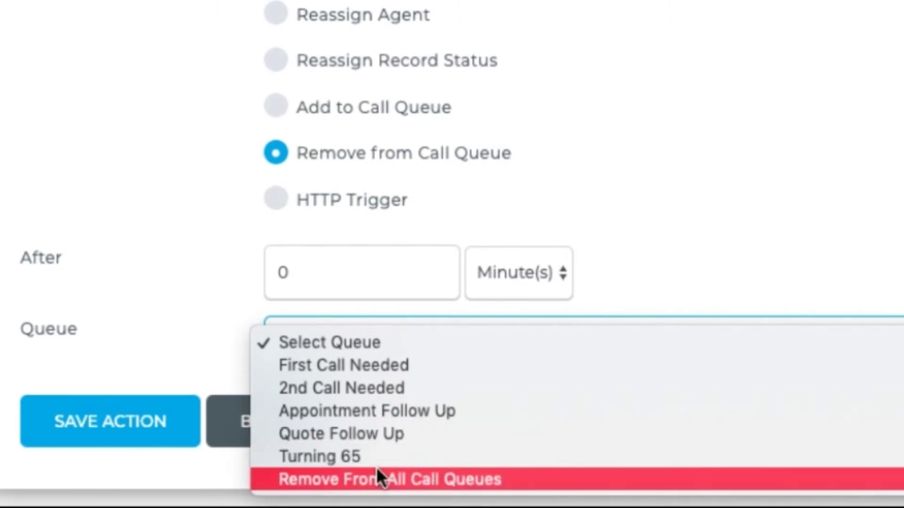
{"action": "left_click", "coordinate": [377, 467]}
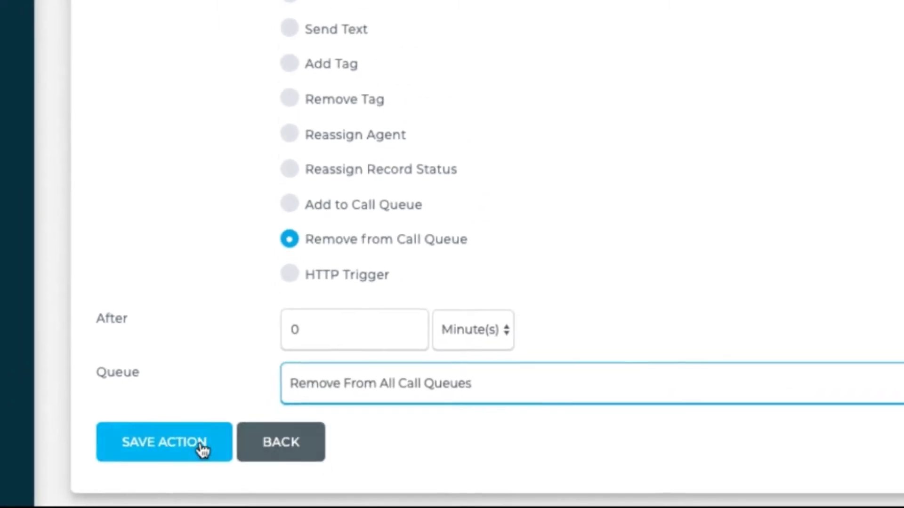
{"action": "left_click", "coordinate": [160, 424]}
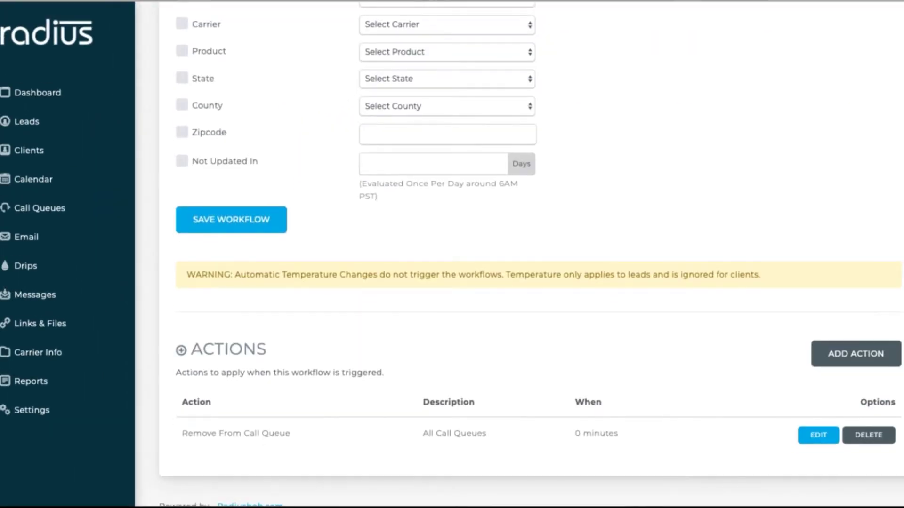
{"action": "left_click", "coordinate": [870, 356]}
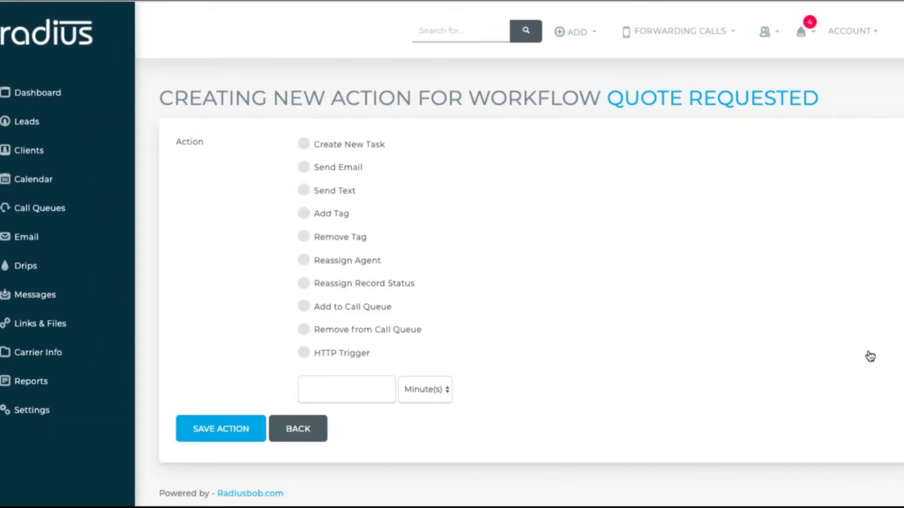
- Add an action putting the lead in the 2nd Call Needed queue after 1 day
{"action": "left_click", "coordinate": [304, 307]}
{"action": "left_click", "coordinate": [325, 394]}
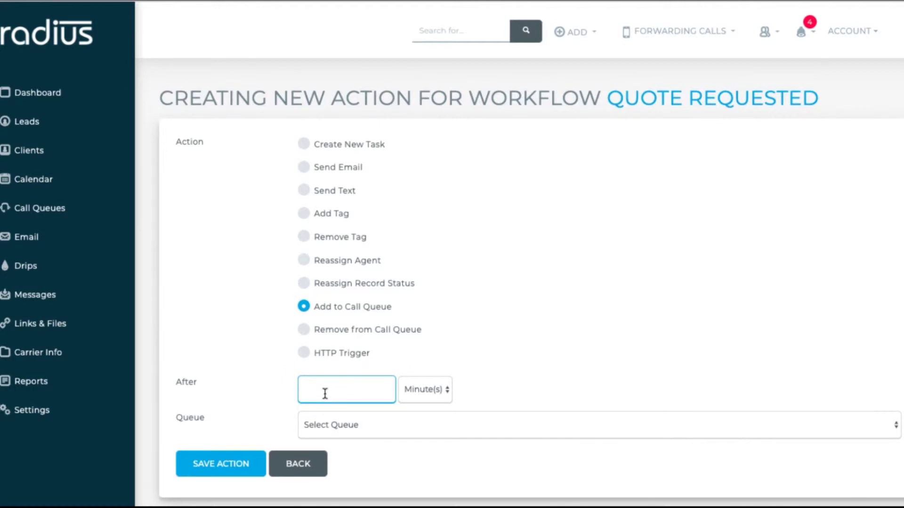
{"action": "type", "text": "1"}
{"action": "left_click", "coordinate": [439, 393]}
{"action": "left_click", "coordinate": [437, 406]}
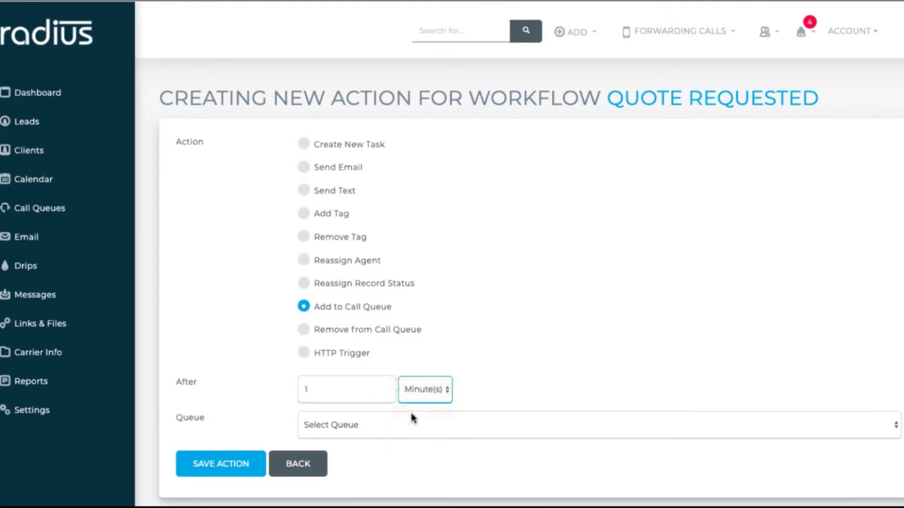
{"action": "left_click", "coordinate": [405, 426]}
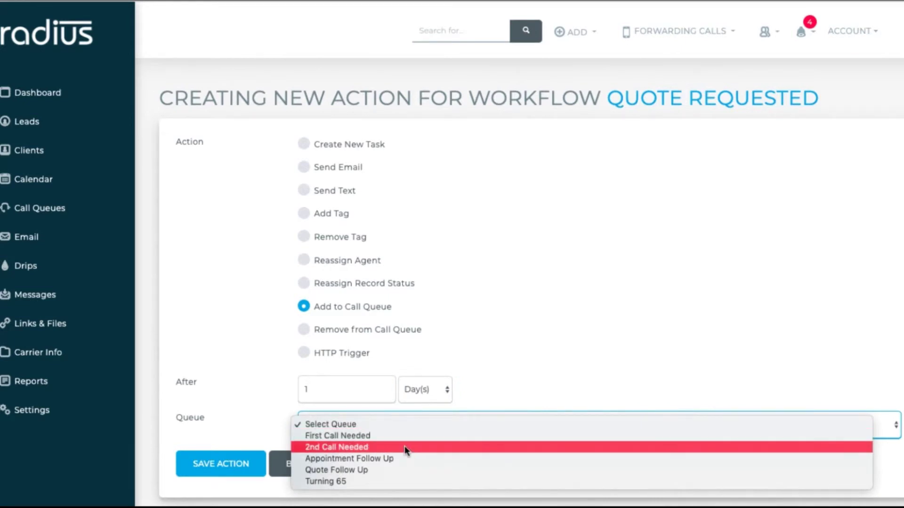
{"action": "left_click", "coordinate": [405, 445]}
{"action": "left_click", "coordinate": [236, 465]}
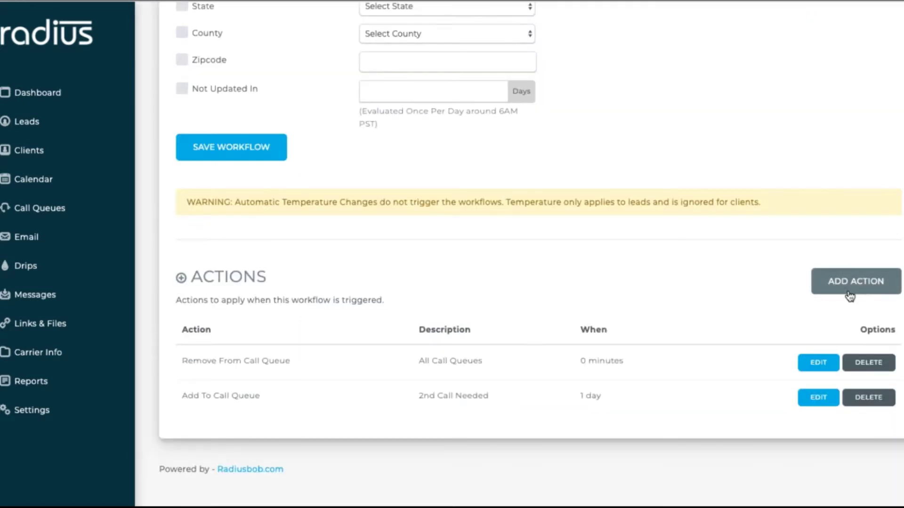
- Add a 5-minute text action to the lead starting 'Thank you for your quote request.'
{"action": "left_click", "coordinate": [850, 296]}
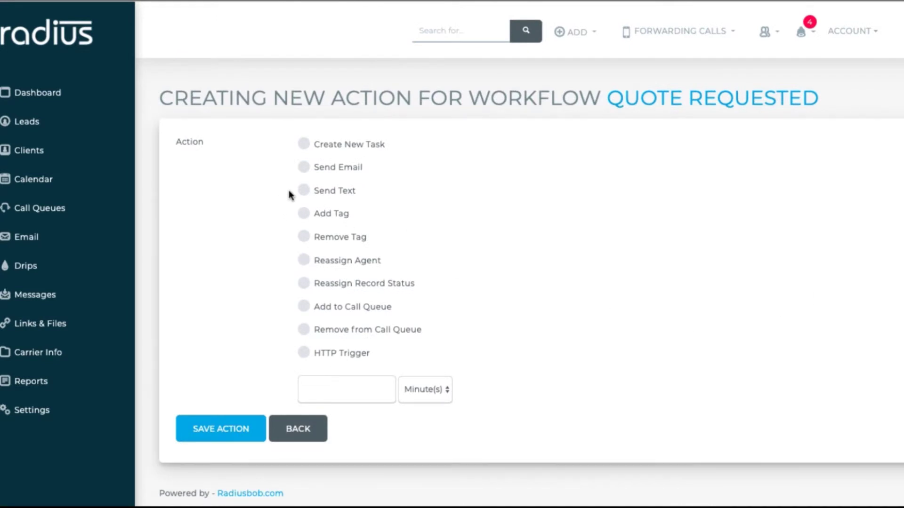
{"action": "left_click", "coordinate": [304, 190]}
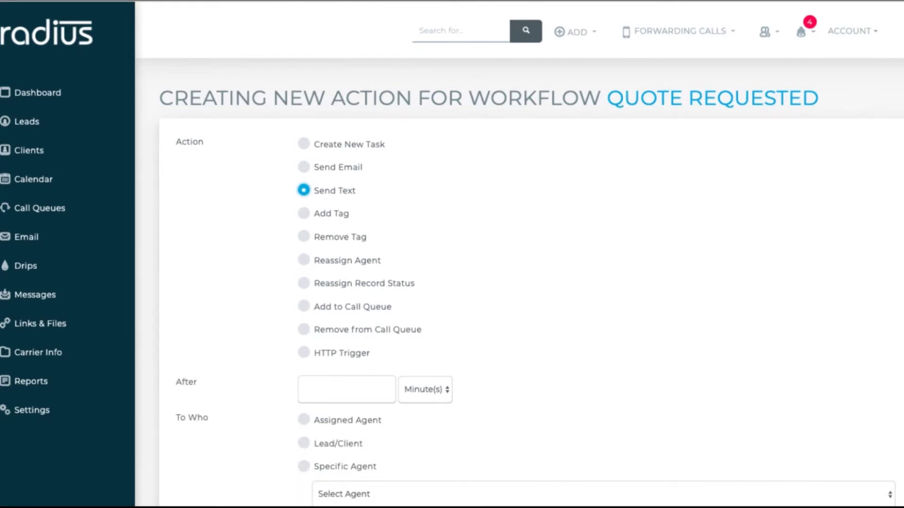
{"action": "scroll", "coordinate": [482, 274], "scroll_direction": "down", "scroll_amount": 3}
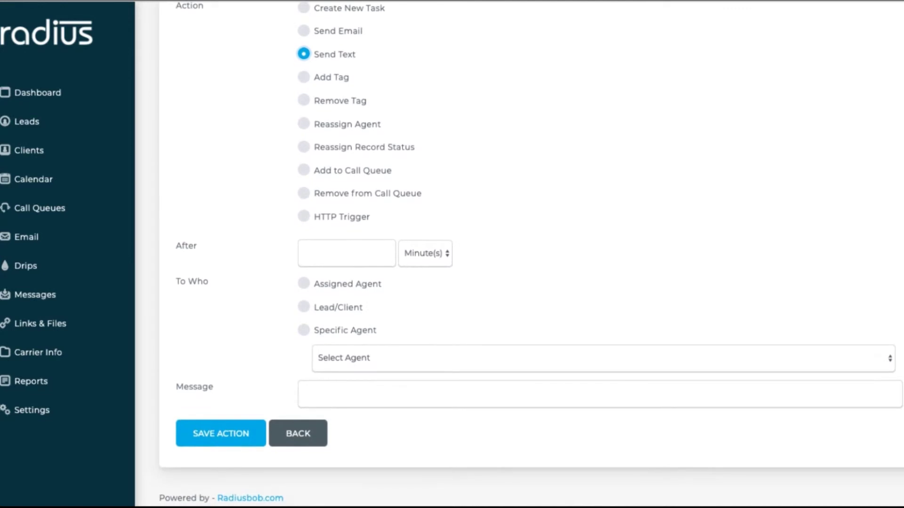
{"action": "left_click", "coordinate": [375, 257]}
{"action": "type", "text": "5"}
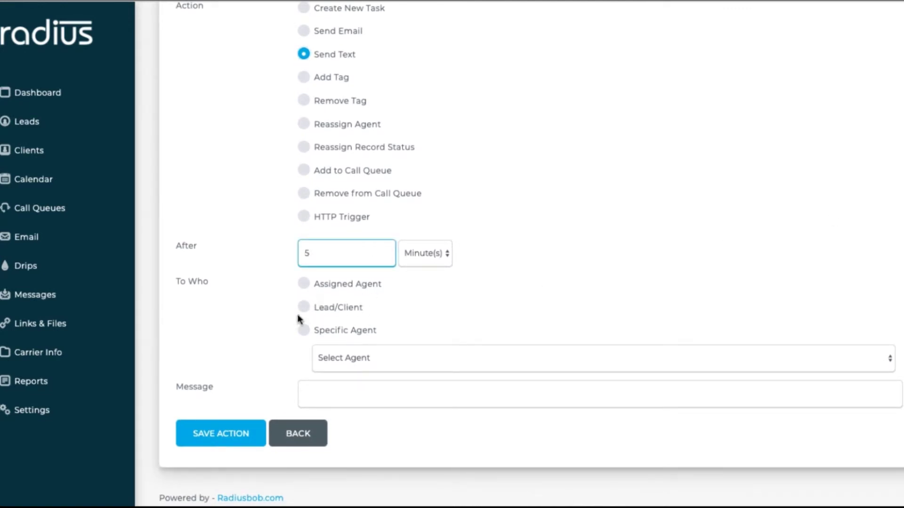
{"action": "left_click", "coordinate": [306, 312]}
{"action": "left_click", "coordinate": [322, 390]}
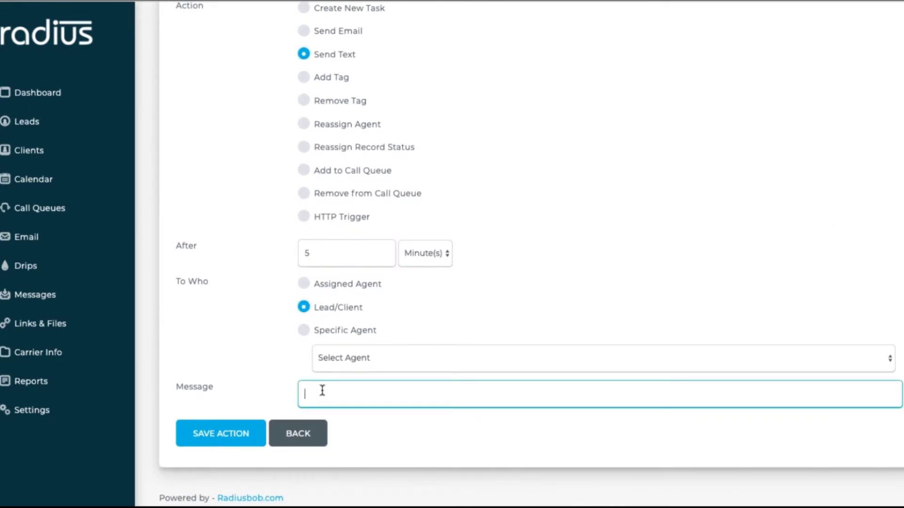
{"action": "type", "text": "Thank you for your quote request. W"}
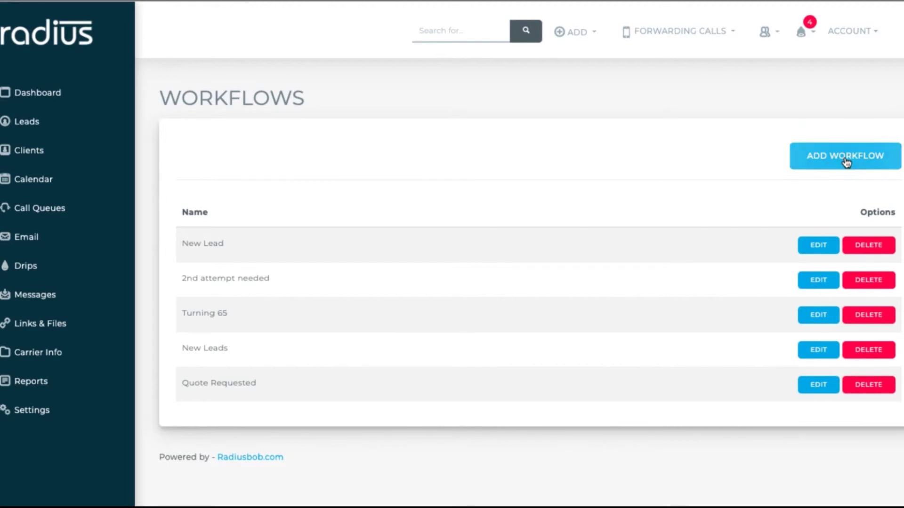
- Create a '2nd Call Needed' workflow for leads with status 2nd Call Needed and save it
{"action": "left_click", "coordinate": [845, 162]}
{"action": "left_click", "coordinate": [490, 193]}
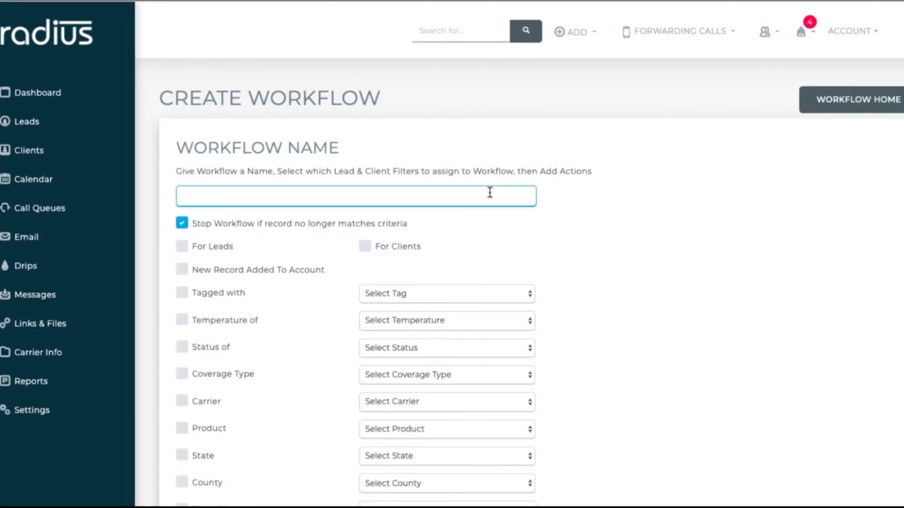
{"action": "type", "text": "2nd Call Needed"}
{"action": "left_click", "coordinate": [183, 249]}
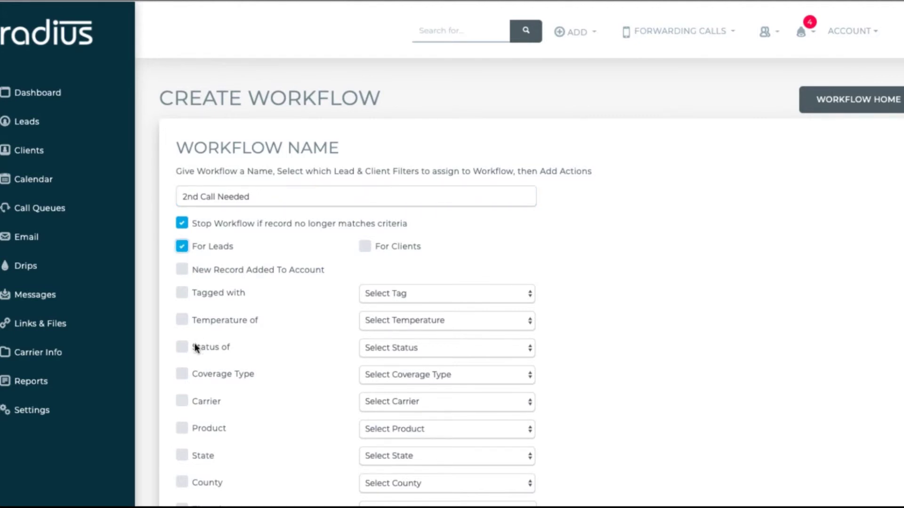
{"action": "left_click", "coordinate": [182, 347]}
{"action": "left_click", "coordinate": [383, 347]}
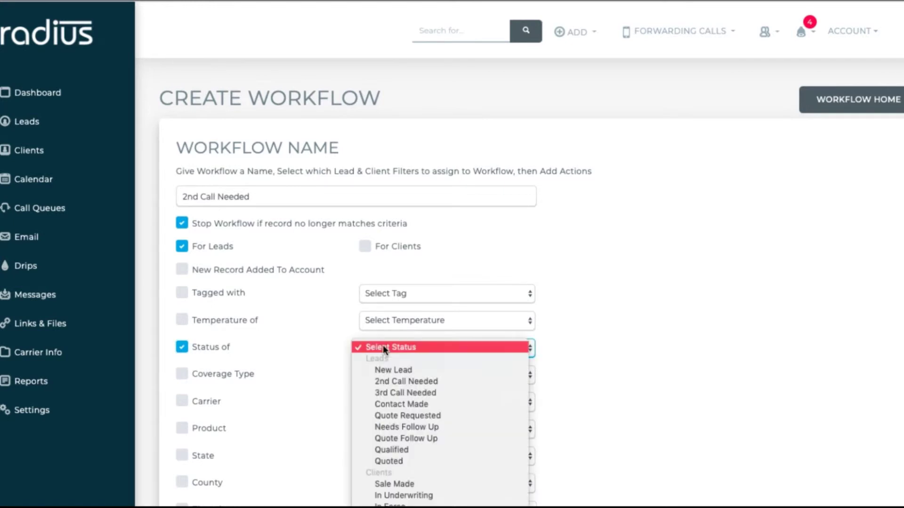
{"action": "left_click", "coordinate": [386, 382]}
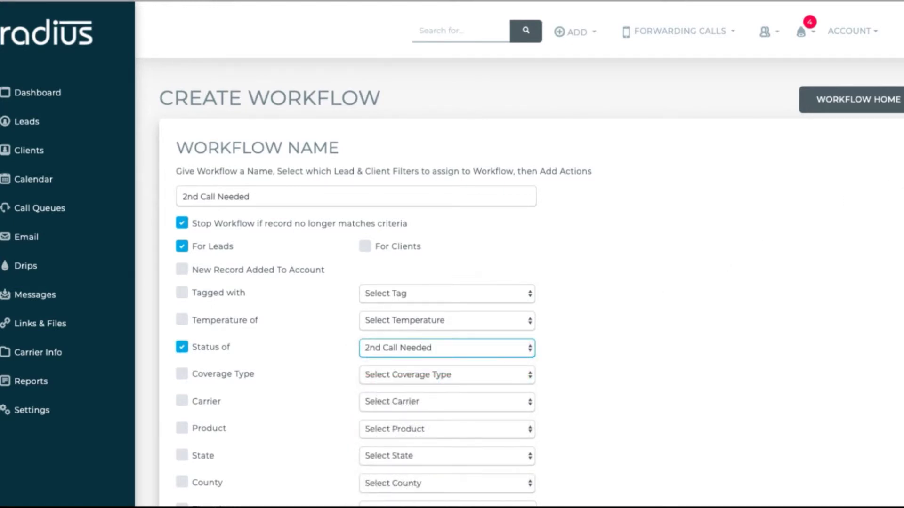
{"action": "scroll", "coordinate": [899, 306], "scroll_direction": "down", "scroll_amount": 5}
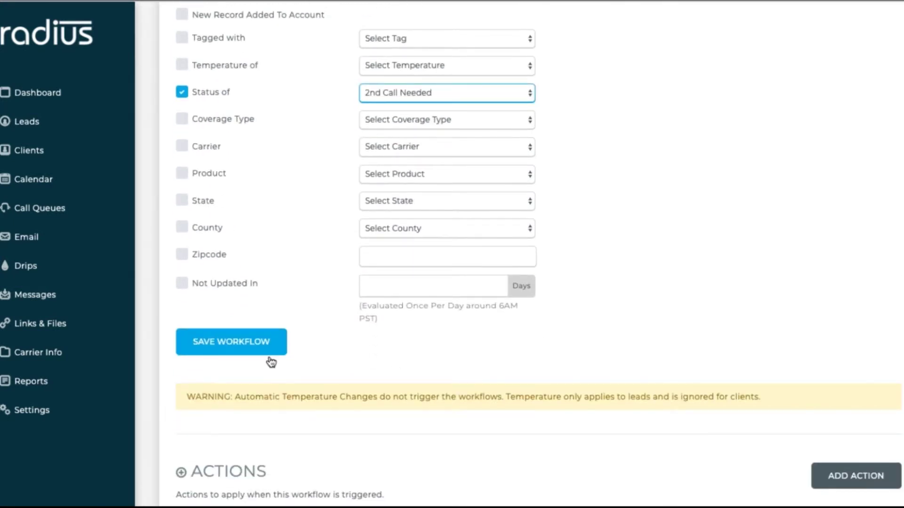
{"action": "left_click", "coordinate": [272, 350]}
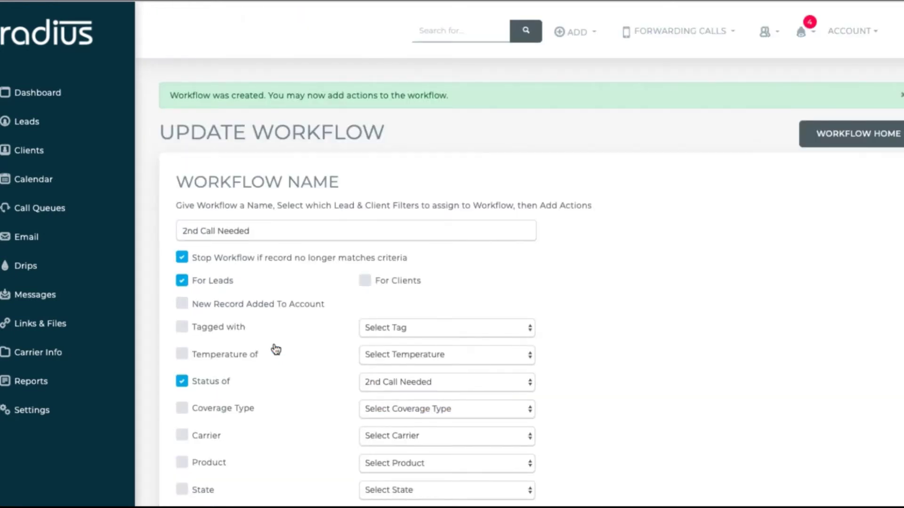
{"action": "scroll", "coordinate": [565, 330], "scroll_direction": "down", "scroll_amount": 7}
- Add an action removing leads from the First Call Needed queue after 0 minutes
{"action": "left_click", "coordinate": [848, 424]}
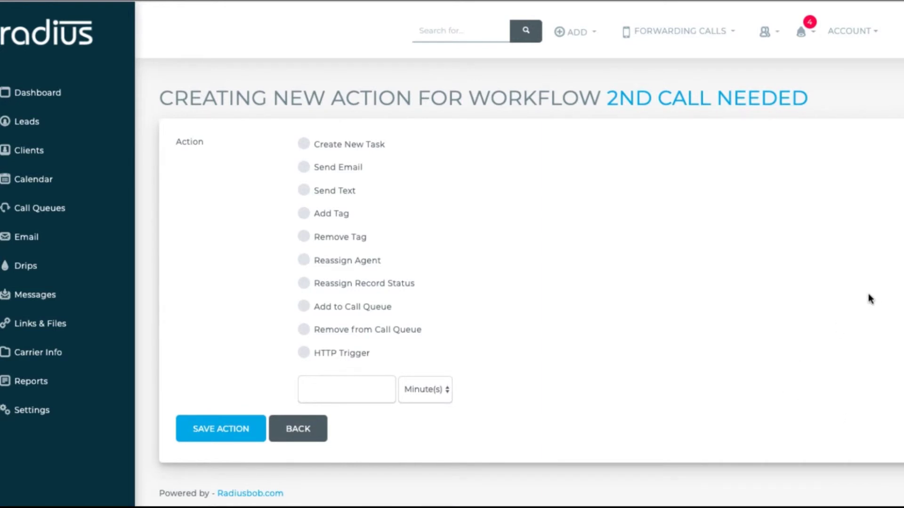
{"action": "left_click", "coordinate": [304, 329]}
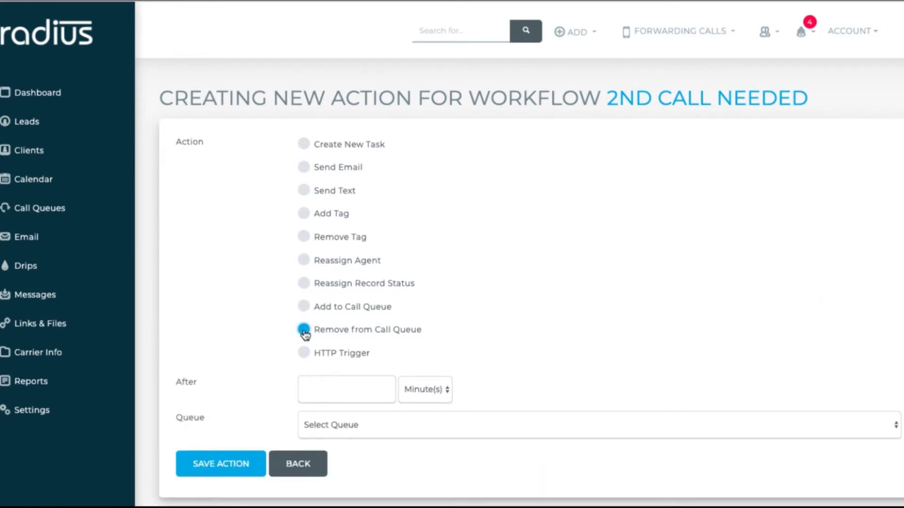
{"action": "left_click", "coordinate": [329, 395]}
{"action": "type", "text": "0"}
{"action": "left_click", "coordinate": [330, 429]}
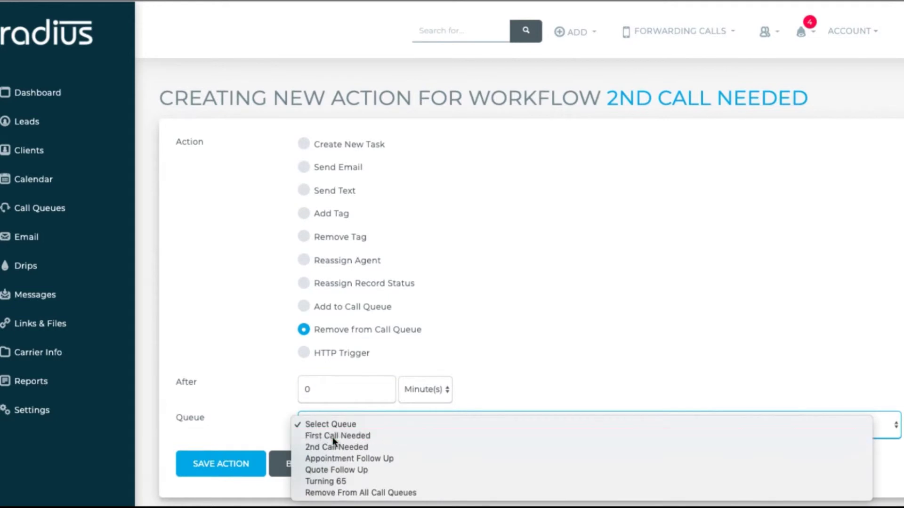
{"action": "left_click", "coordinate": [333, 437]}
{"action": "left_click", "coordinate": [241, 466]}
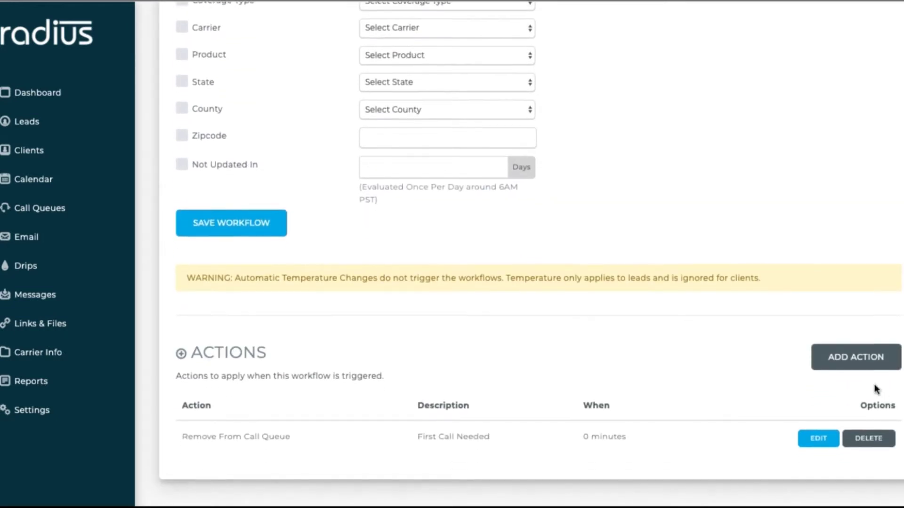
- Add an action adding leads to the 2nd Call Needed queue after 3 hours
{"action": "left_click", "coordinate": [865, 361]}
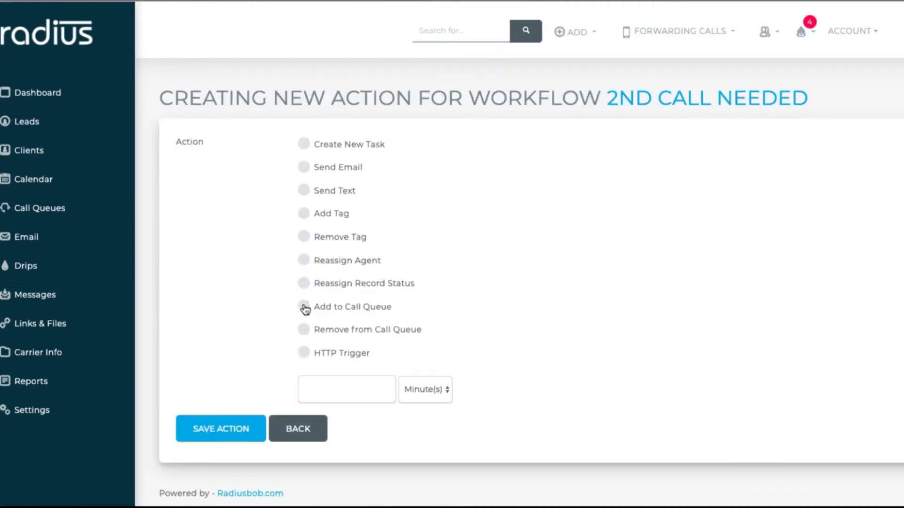
{"action": "left_click", "coordinate": [304, 307]}
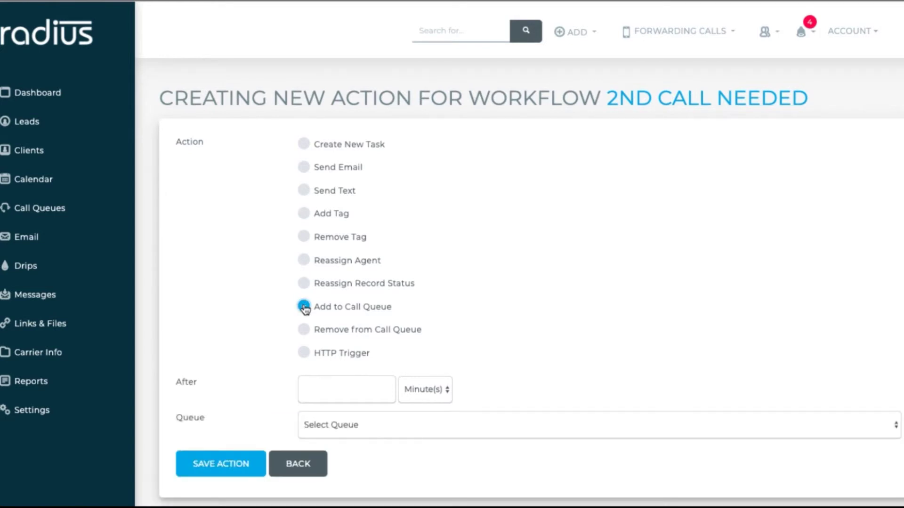
{"action": "left_click", "coordinate": [341, 385]}
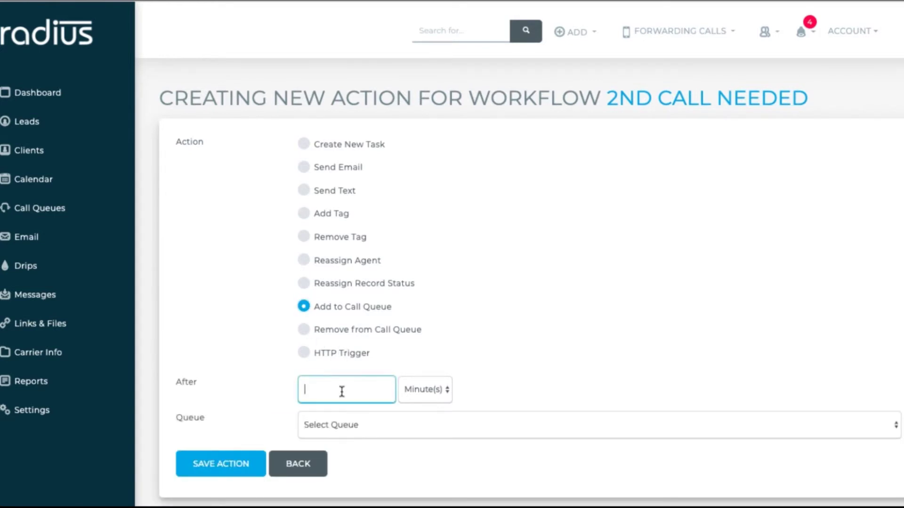
{"action": "type", "text": "3"}
{"action": "left_click", "coordinate": [424, 392]}
{"action": "left_click", "coordinate": [431, 400]}
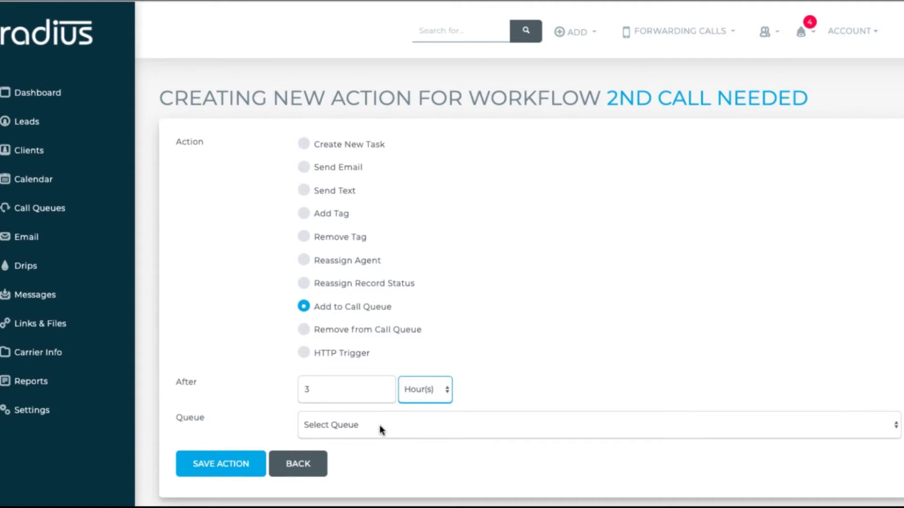
{"action": "left_click", "coordinate": [379, 426]}
{"action": "left_click", "coordinate": [379, 446]}
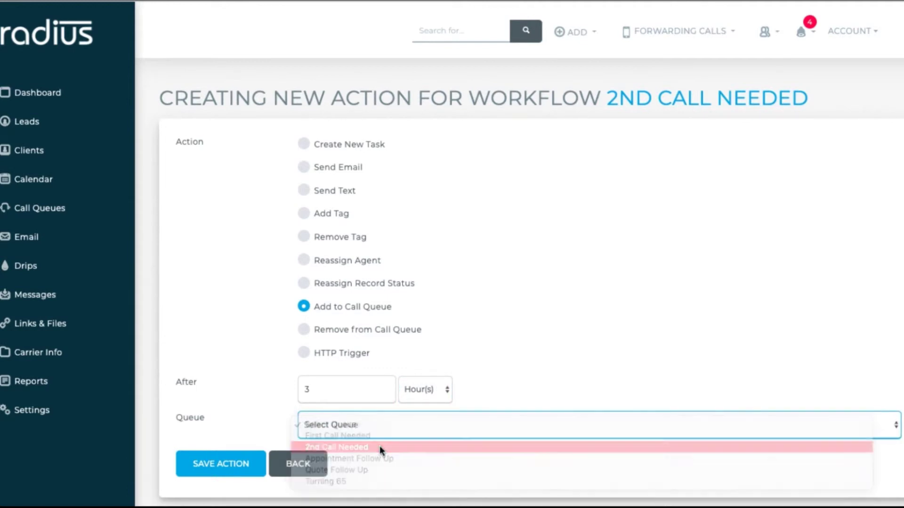
{"action": "left_click", "coordinate": [232, 468]}
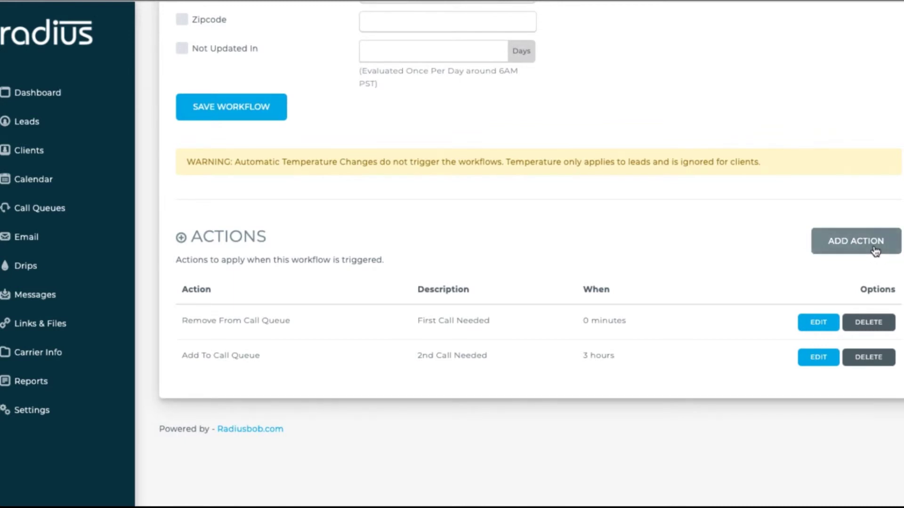
{"action": "left_click", "coordinate": [875, 250]}
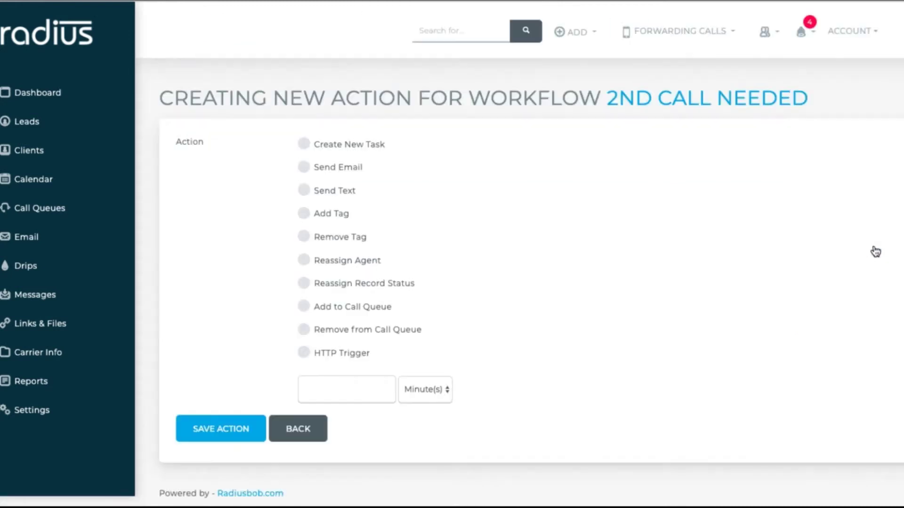
- Add a Send Text action to the lead/client after 5 minutes, explaining the marketing calls and saying 'Talk to you soon'
{"action": "left_click", "coordinate": [305, 191]}
{"action": "left_click", "coordinate": [340, 390]}
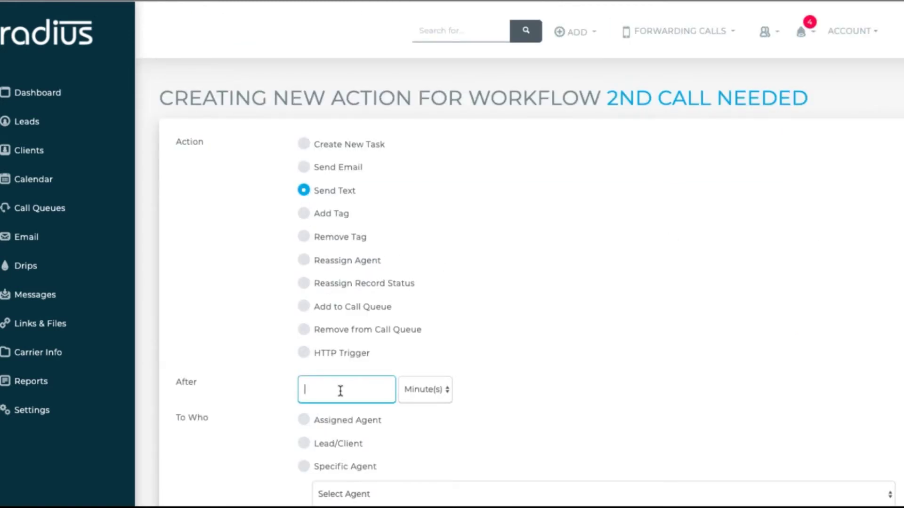
{"action": "type", "text": "5"}
{"action": "left_click", "coordinate": [304, 444]}
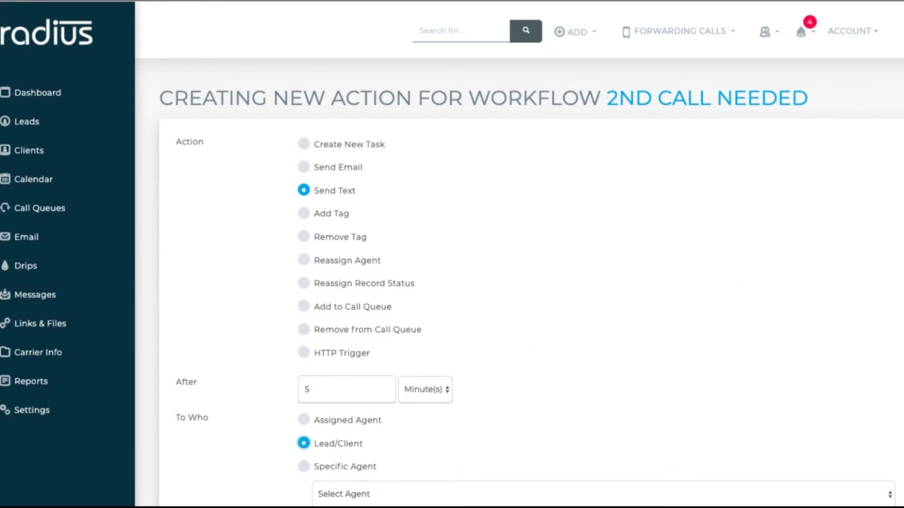
{"action": "scroll", "coordinate": [517, 282], "scroll_direction": "down", "scroll_amount": 2}
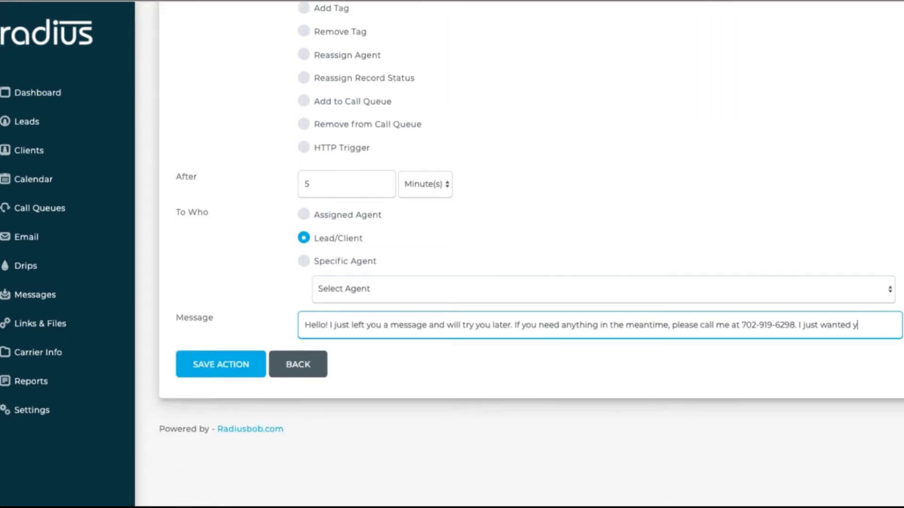
{"action": "type", "text": "ou to have my # si"}
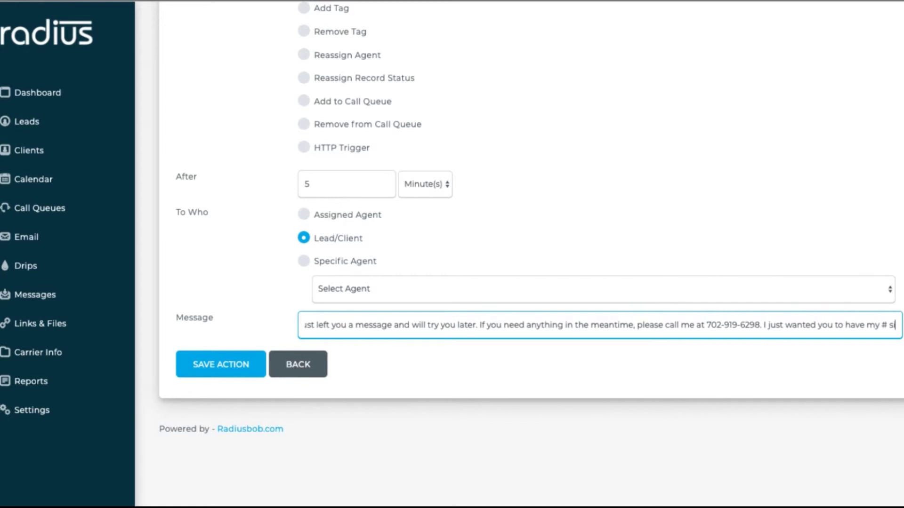
{"action": "type", "text": "nce I'm sure"}
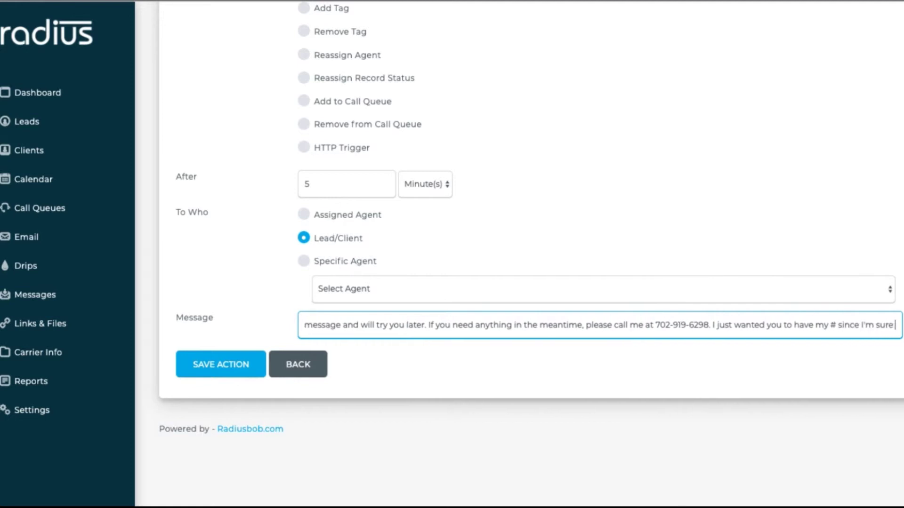
{"action": "type", "text": " you get alo"}
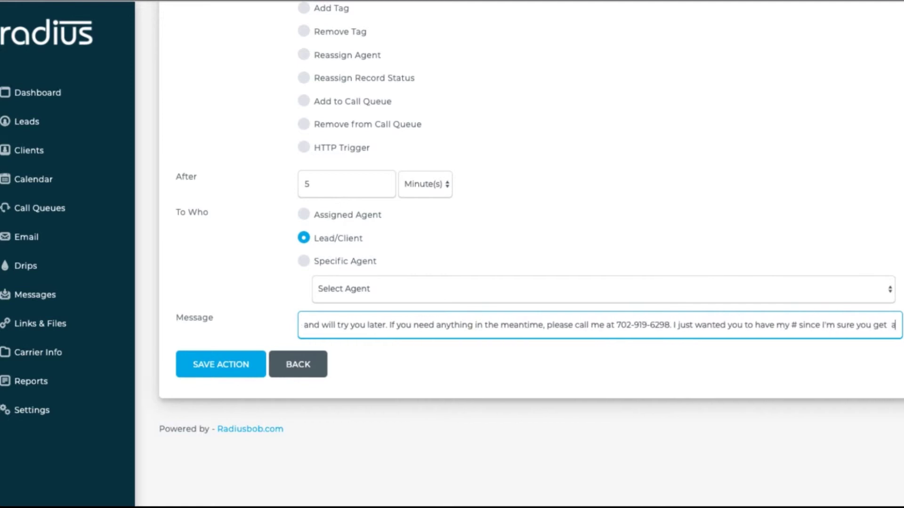
{"action": "key", "text": "BackSpace"}
{"action": "key", "text": "BackSpace"}
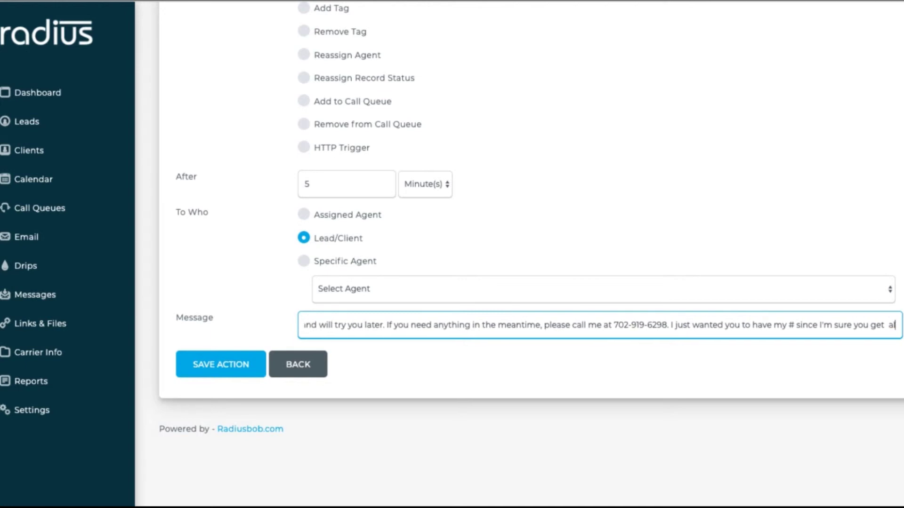
{"action": "type", "text": "lot of"}
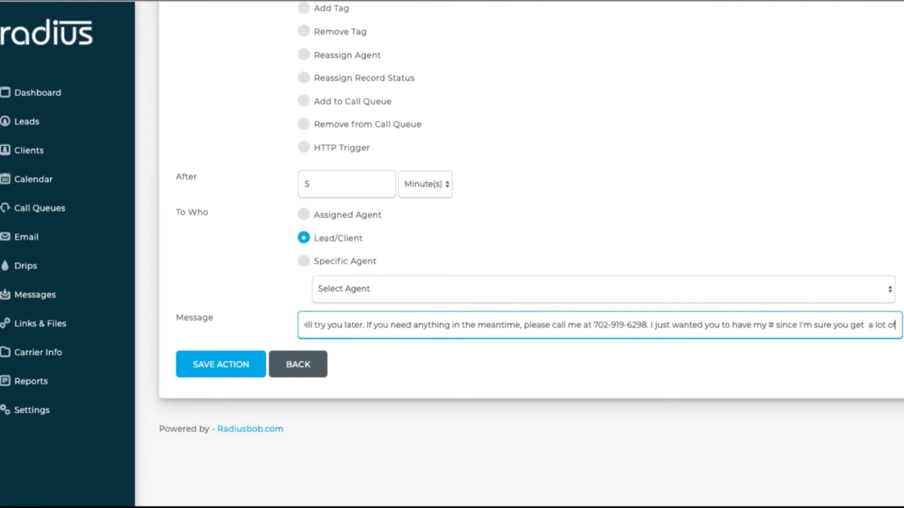
{"action": "type", "text": " marketing call"}
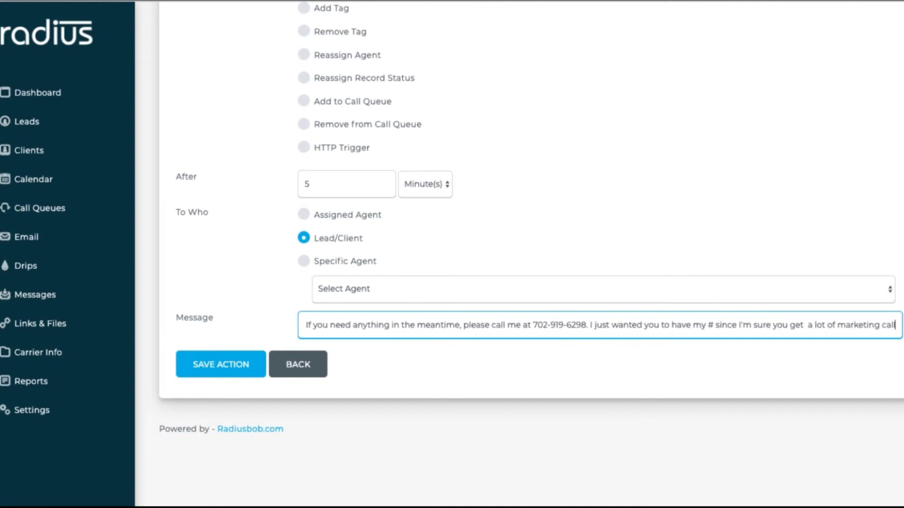
{"action": "type", "text": "s! Talk to"}
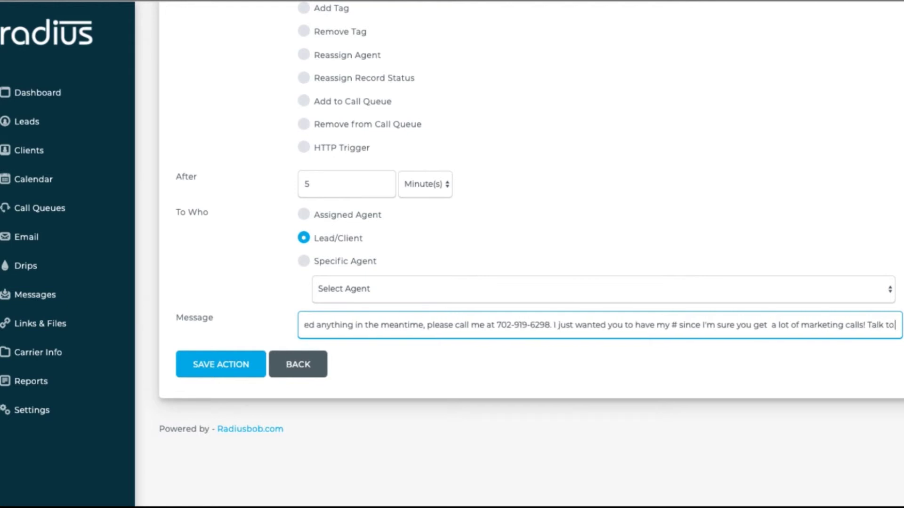
{"action": "type", "text": " you soon"}
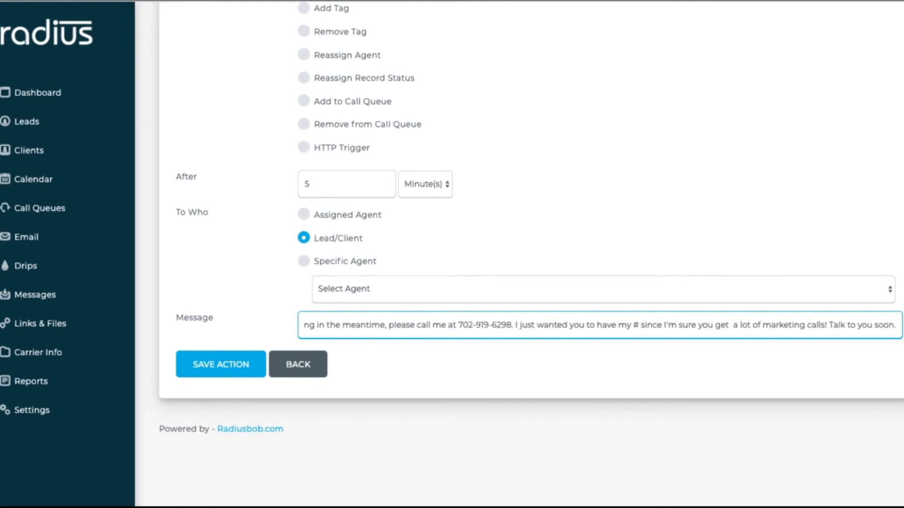
{"action": "left_click", "coordinate": [248, 364]}
- Name the workflow 'Non-responsive lead', apply it to leads, and trigger it on new records
{"action": "type", "text": "Non-re"}
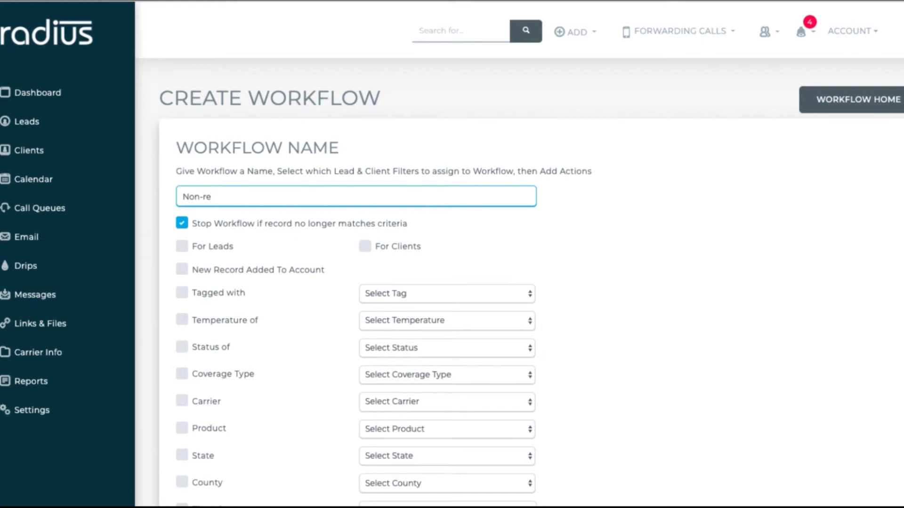
{"action": "type", "text": "sponsive lead"}
{"action": "left_click", "coordinate": [182, 246]}
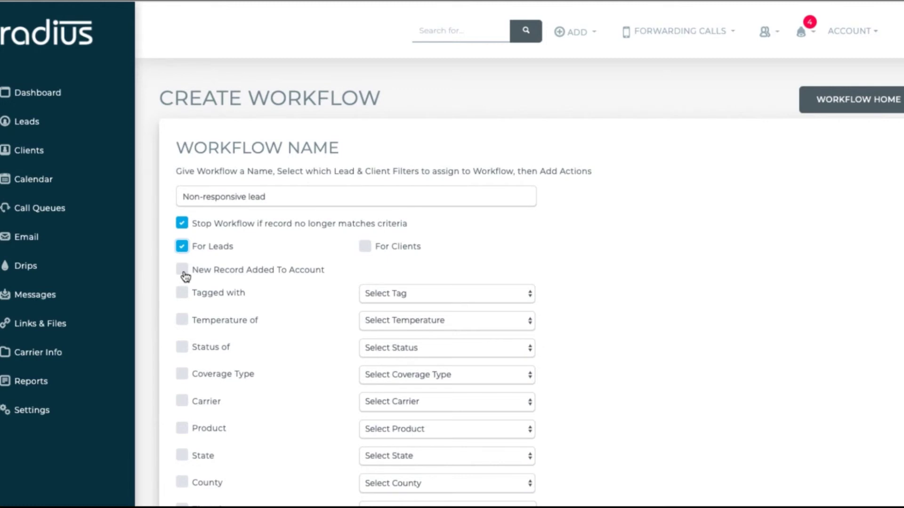
{"action": "left_click", "coordinate": [184, 272]}
- Add a 'Not Updated In 90 days' condition, uncheck Stop Workflow, and save the workflow
{"action": "scroll", "coordinate": [532, 264], "scroll_direction": "down", "scroll_amount": 4}
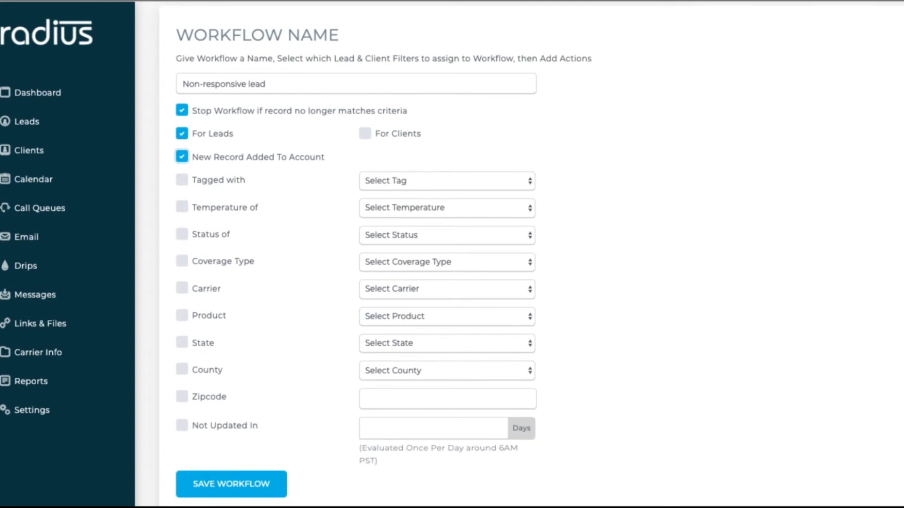
{"action": "scroll", "coordinate": [532, 264], "scroll_direction": "down", "scroll_amount": 1}
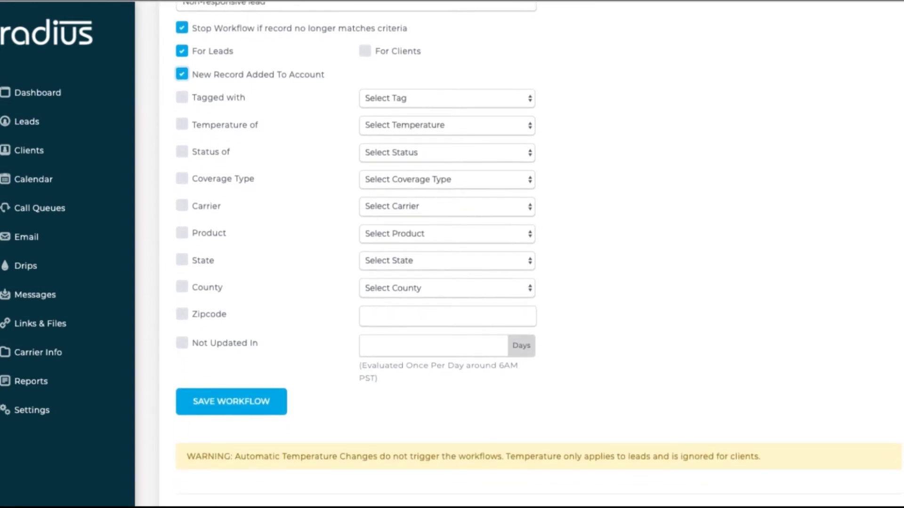
{"action": "left_click", "coordinate": [182, 343]}
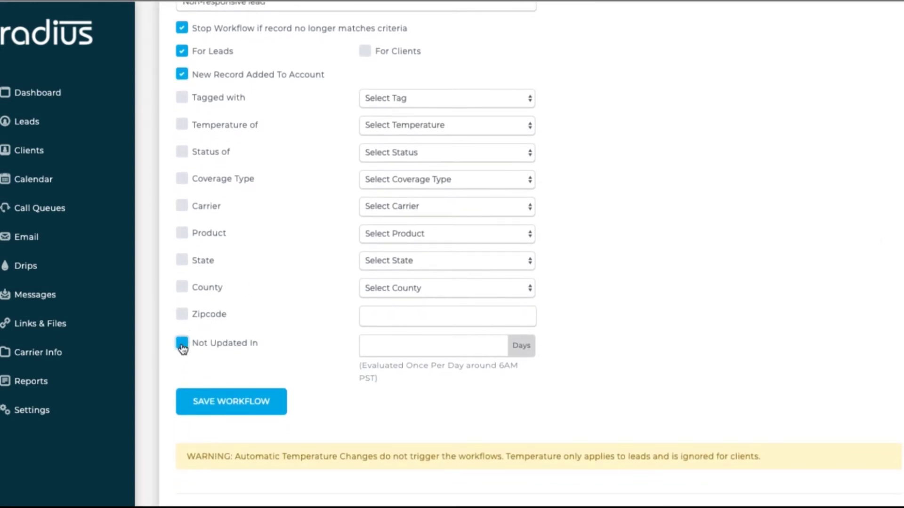
{"action": "left_click", "coordinate": [385, 344]}
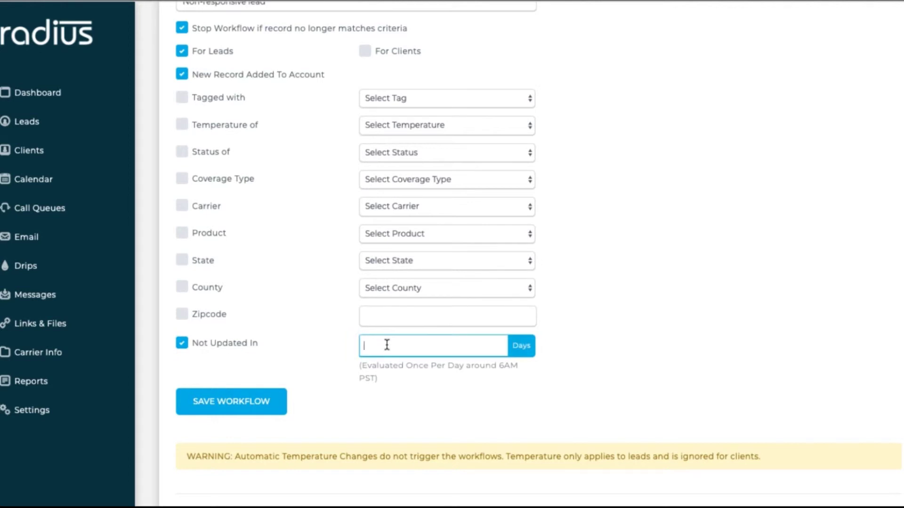
{"action": "type", "text": "90"}
{"action": "scroll", "coordinate": [481, 329], "scroll_direction": "up", "scroll_amount": 2}
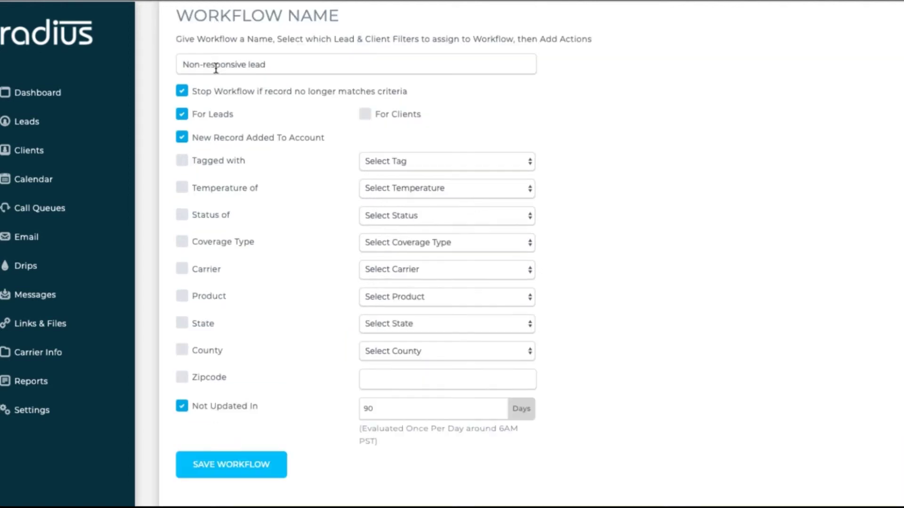
{"action": "left_click", "coordinate": [182, 91]}
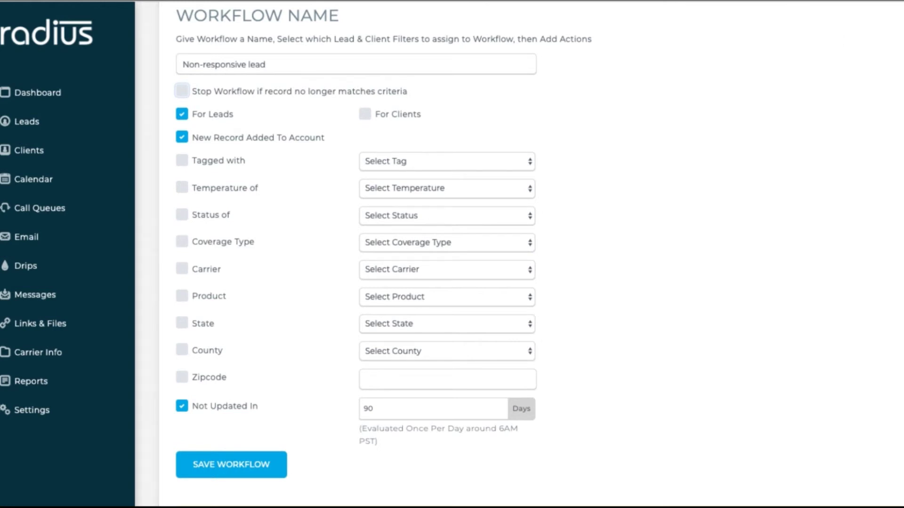
{"action": "scroll", "coordinate": [706, 208], "scroll_direction": "down", "scroll_amount": 3}
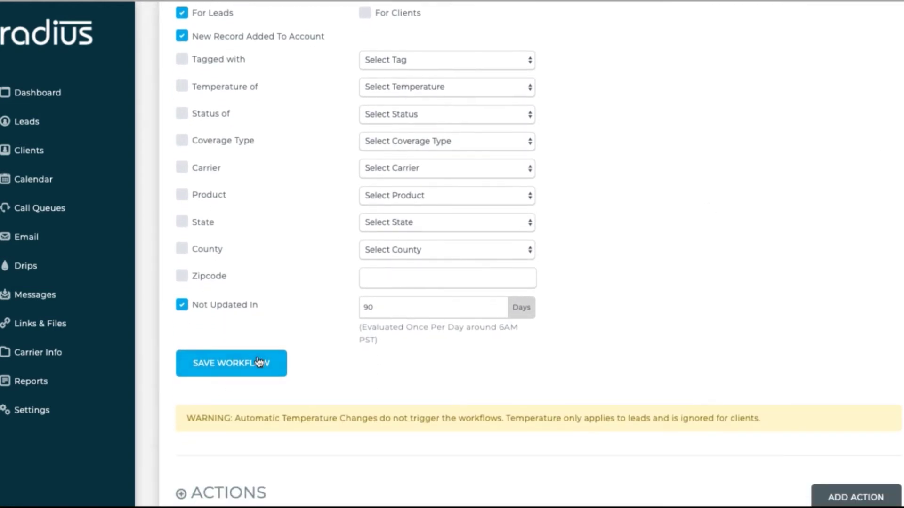
{"action": "left_click", "coordinate": [259, 367]}
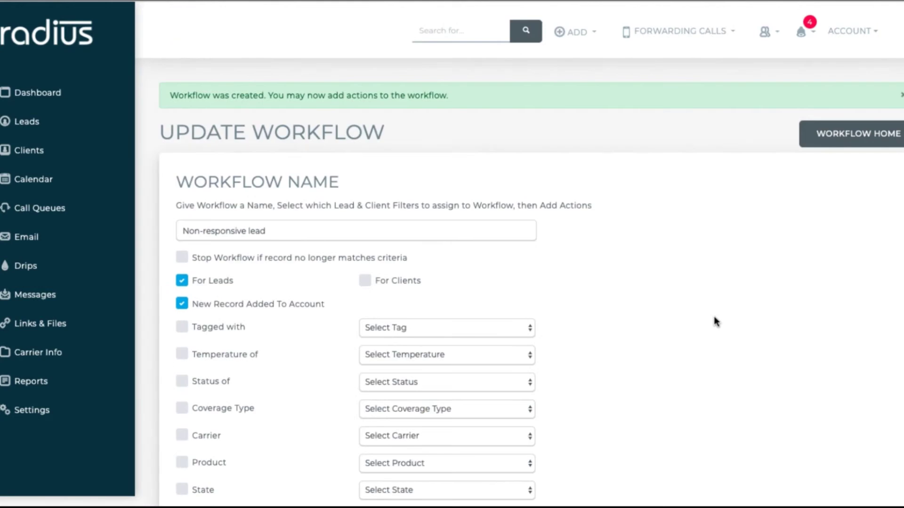
- Add a Reassign Record Status action to Non-Responsive Lead after 1 day, then view Call Queues
{"action": "scroll", "coordinate": [866, 323], "scroll_direction": "down", "scroll_amount": 5}
{"action": "left_click", "coordinate": [862, 315]}
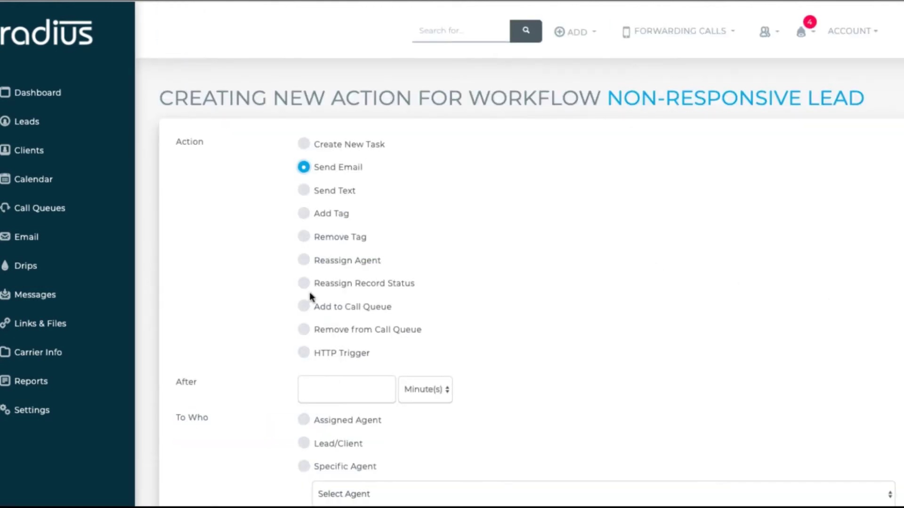
{"action": "left_click", "coordinate": [308, 288]}
{"action": "left_click", "coordinate": [380, 390]}
{"action": "type", "text": "1"}
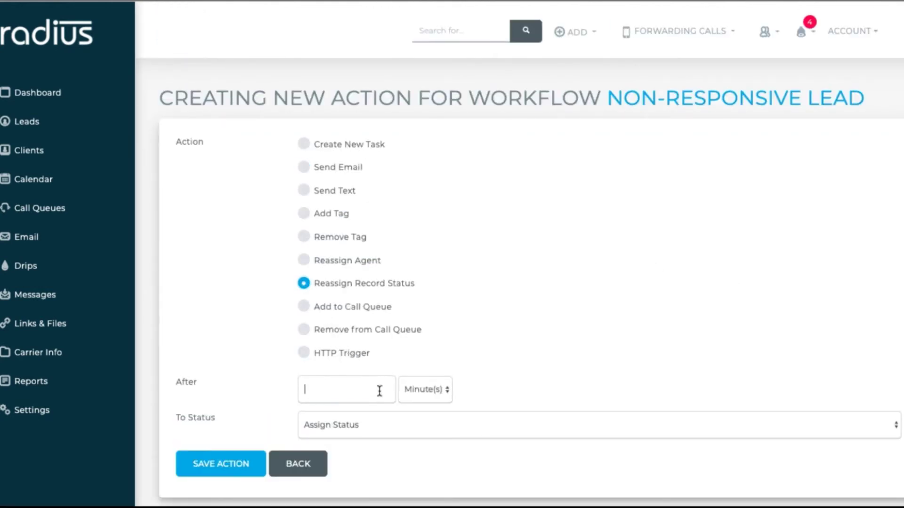
{"action": "left_click", "coordinate": [421, 391]}
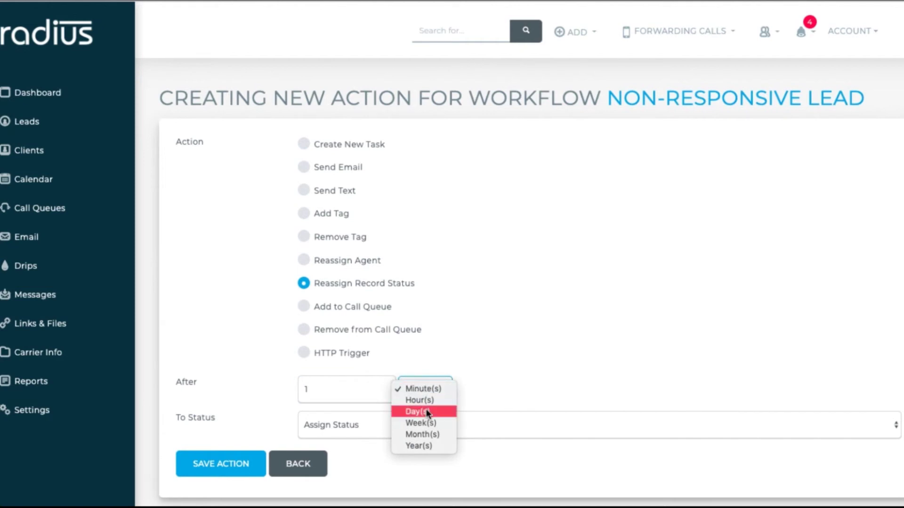
{"action": "left_click", "coordinate": [419, 410]}
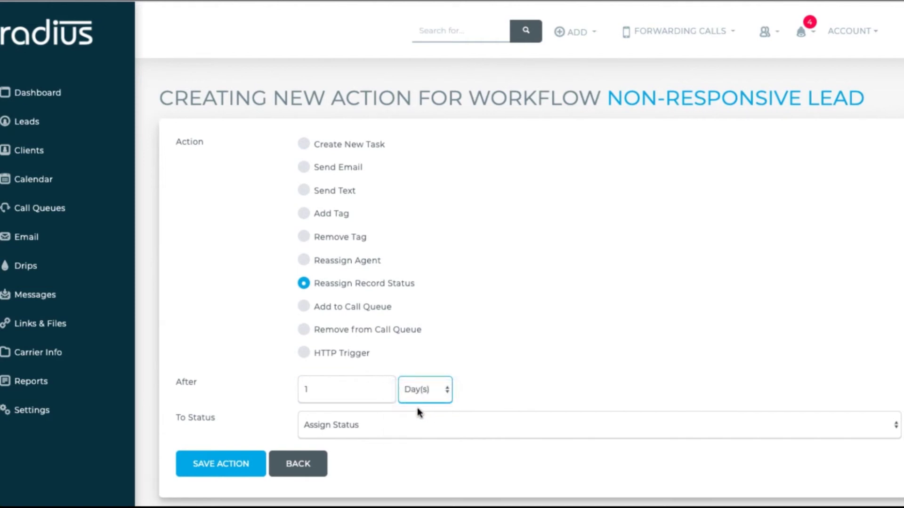
{"action": "left_click", "coordinate": [381, 420]}
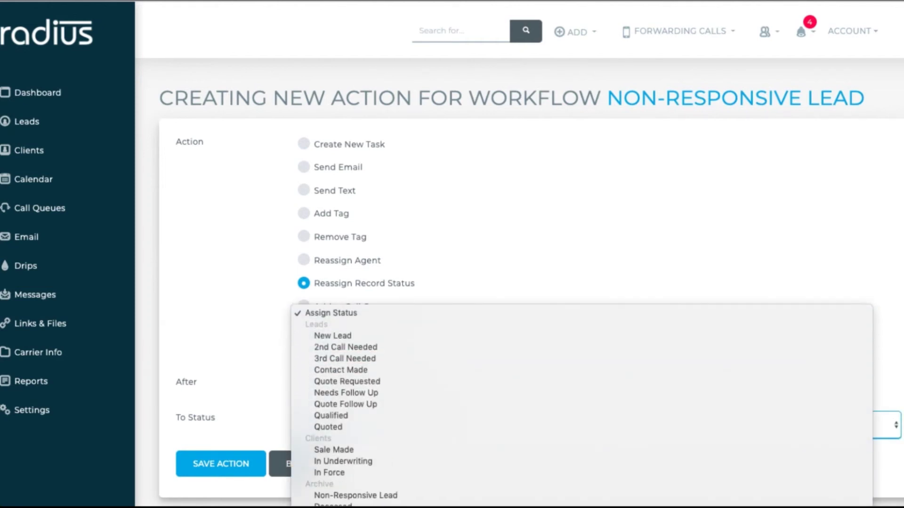
{"action": "left_click", "coordinate": [362, 496]}
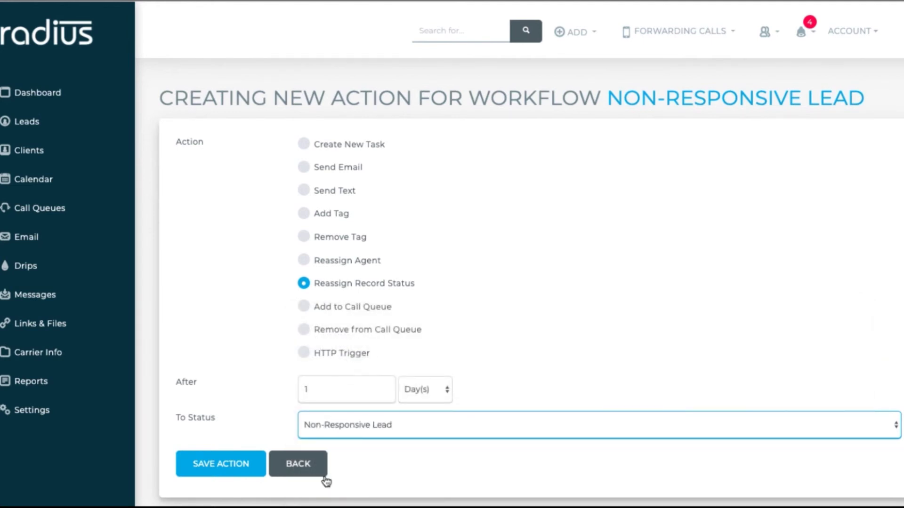
{"action": "left_click", "coordinate": [244, 474]}
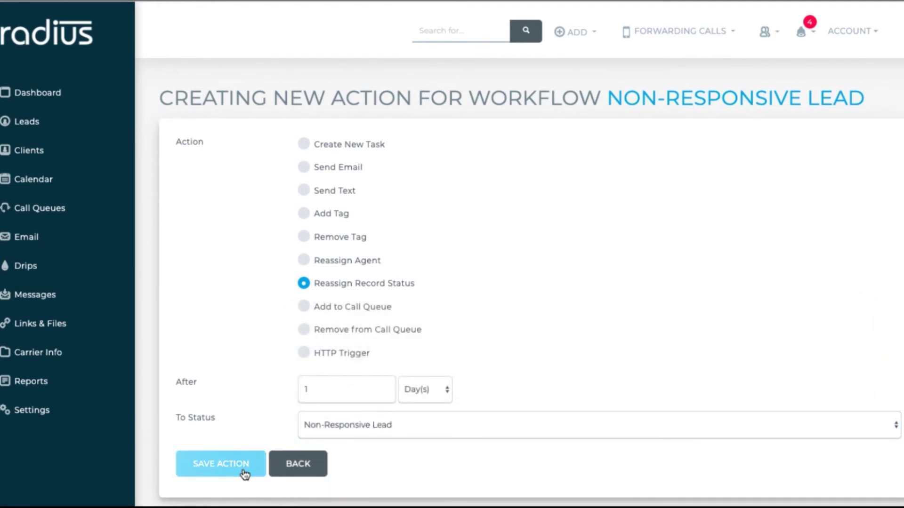
{"action": "left_click", "coordinate": [95, 212]}
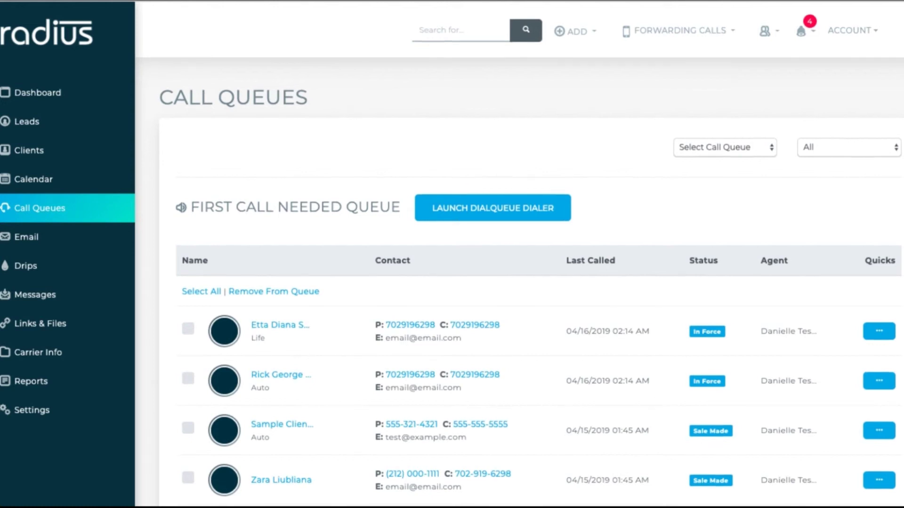
- Switch the call queue view to 2nd Call Needed
{"action": "scroll", "coordinate": [763, 93], "scroll_direction": "down", "scroll_amount": 1}
{"action": "left_click", "coordinate": [763, 93]}
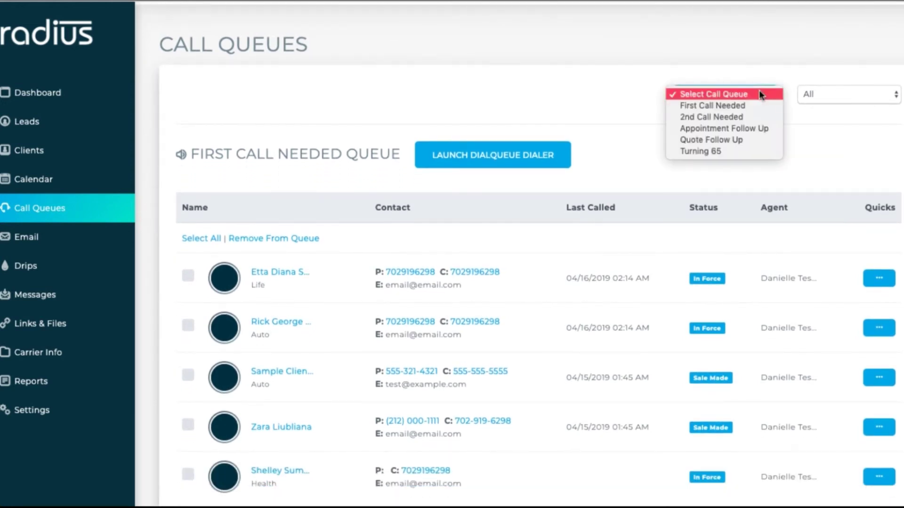
{"action": "left_click", "coordinate": [759, 119]}
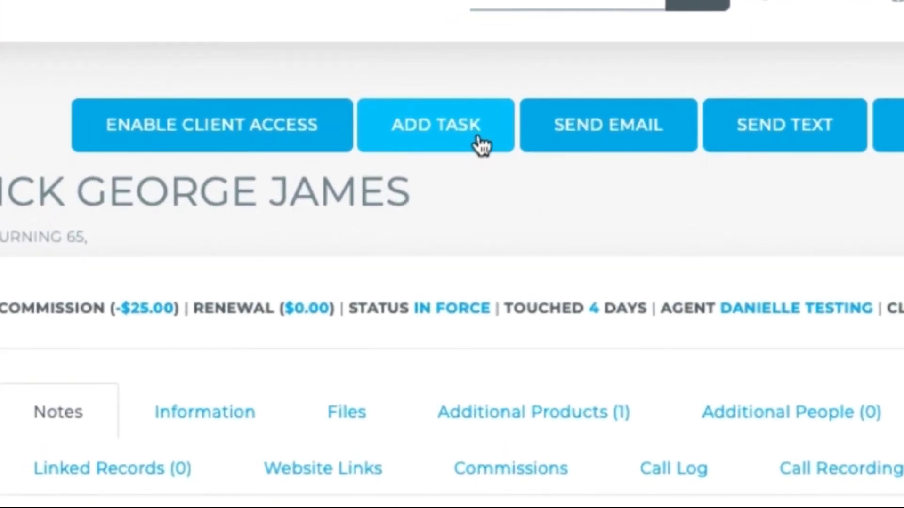
- Add a task on a client's record, starting a call description naming the client
{"action": "left_click", "coordinate": [477, 141]}
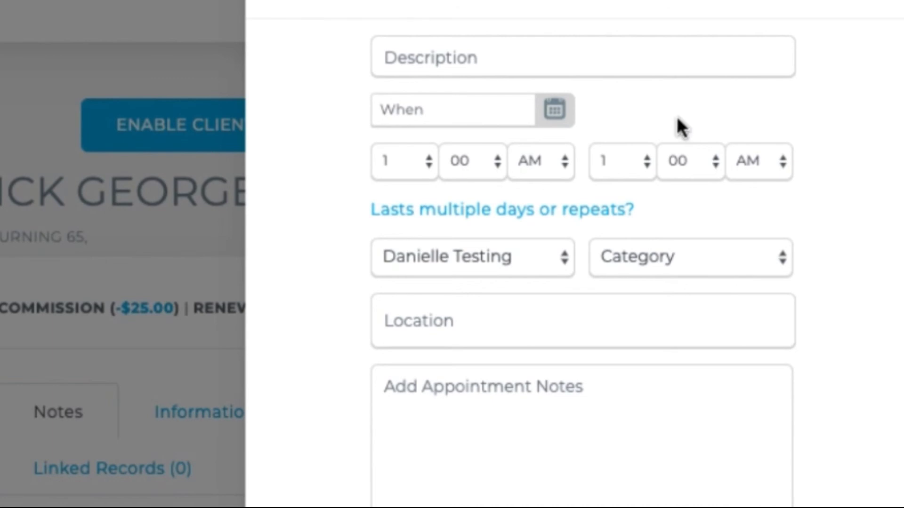
{"action": "left_click", "coordinate": [645, 57]}
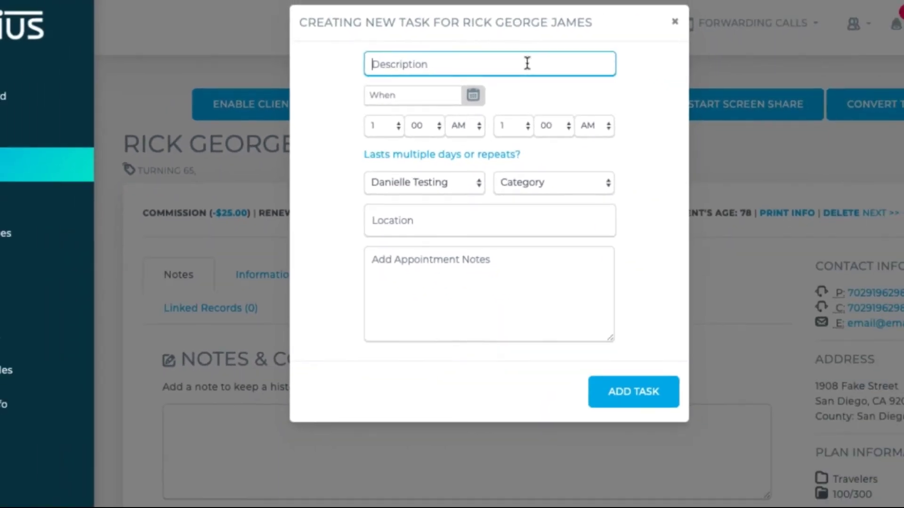
{"action": "type", "text": "Call R"}
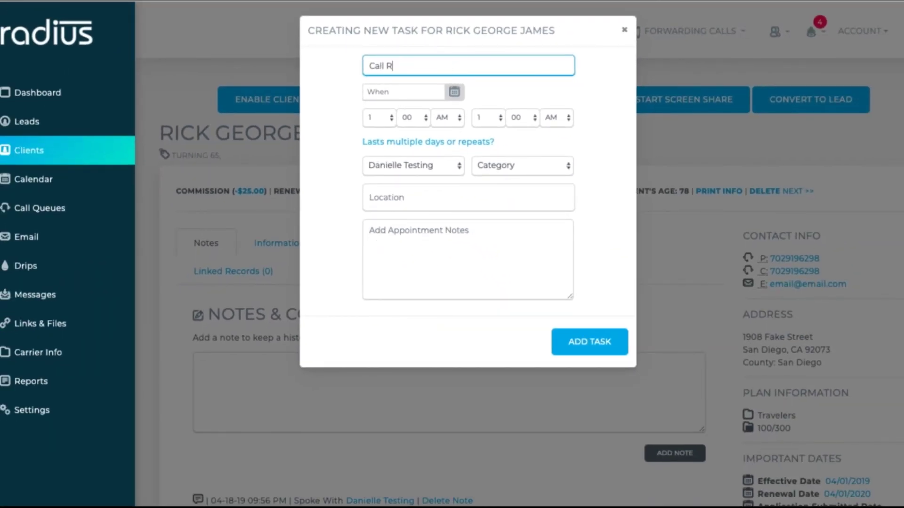
{"action": "type", "text": "ick"}
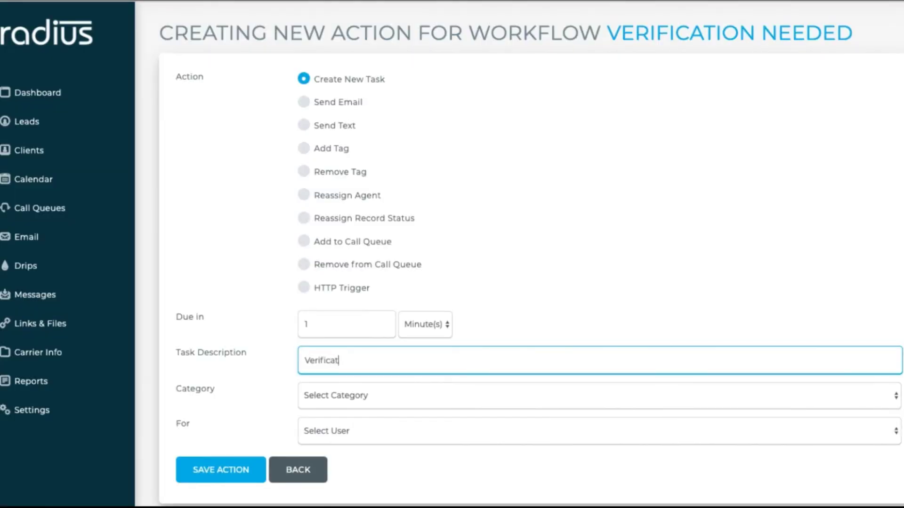
- Title the task 'Verification Call Needed', categorise it as Application, assign it to a user, and save
{"action": "type", "text": "ion Call Needed"}
{"action": "left_click", "coordinate": [402, 398]}
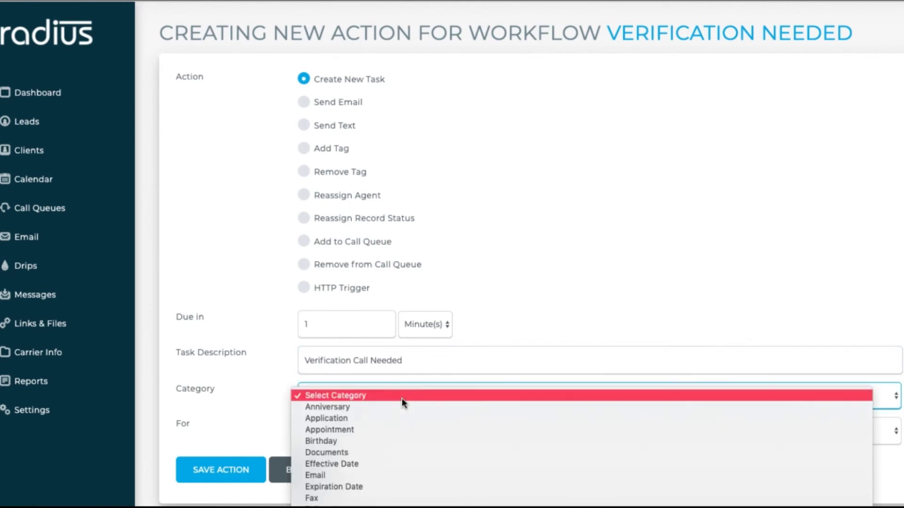
{"action": "scroll", "coordinate": [383, 499], "scroll_direction": "down", "scroll_amount": 3}
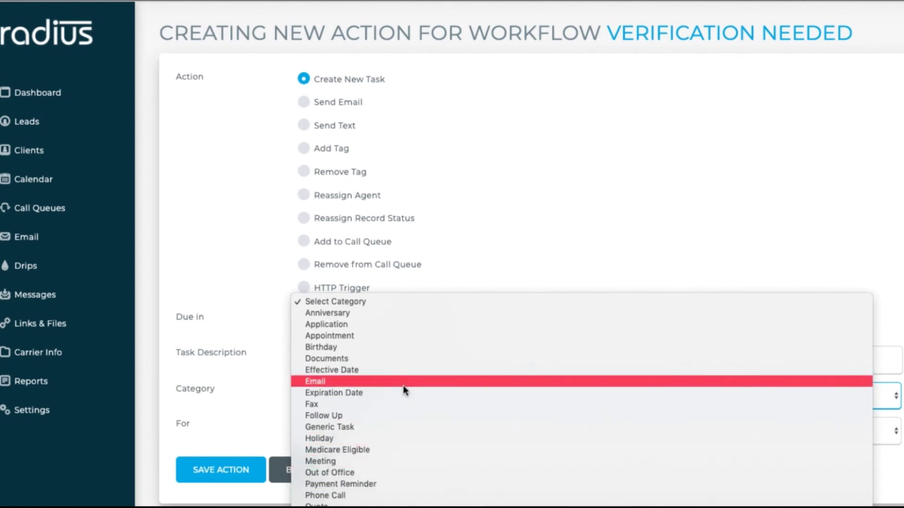
{"action": "left_click", "coordinate": [400, 325]}
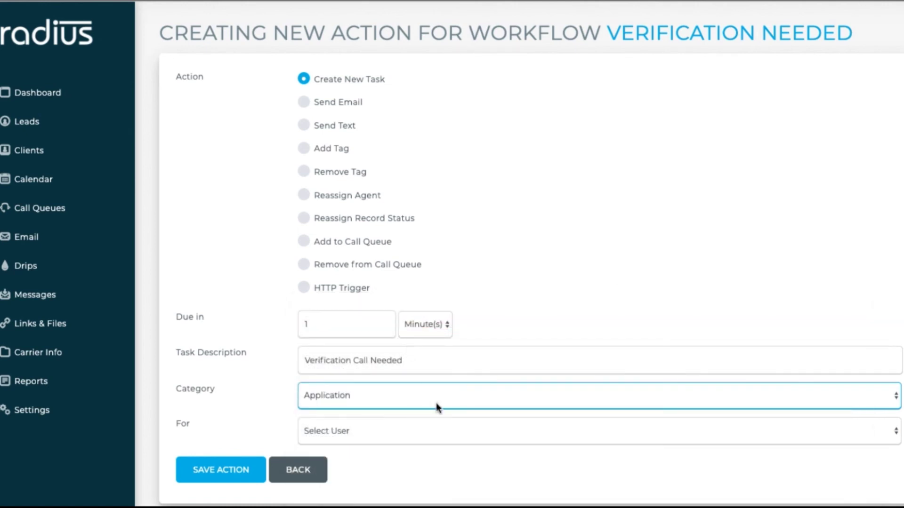
{"action": "left_click", "coordinate": [430, 433]}
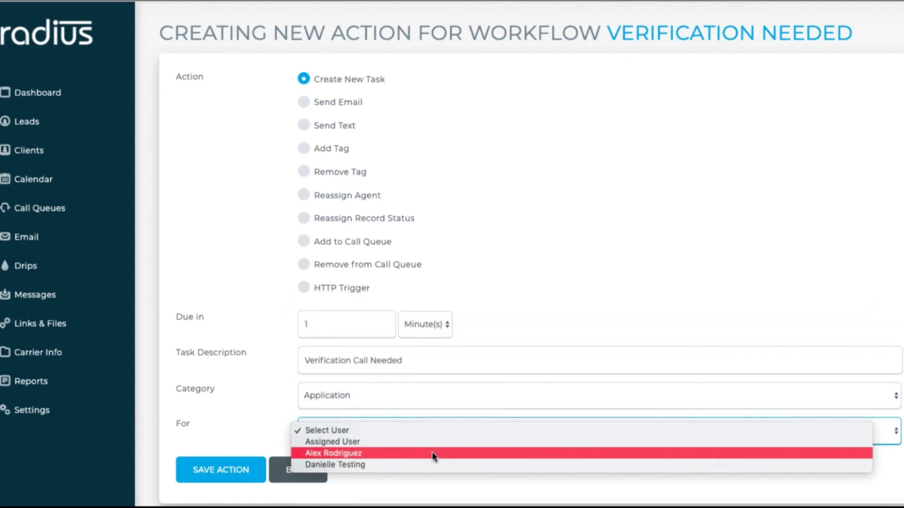
{"action": "left_click", "coordinate": [431, 453]}
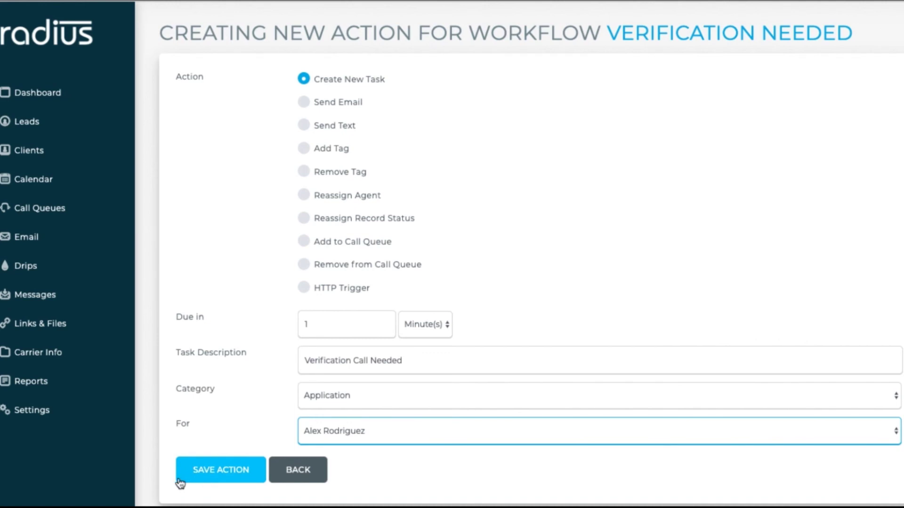
{"action": "left_click", "coordinate": [240, 470]}
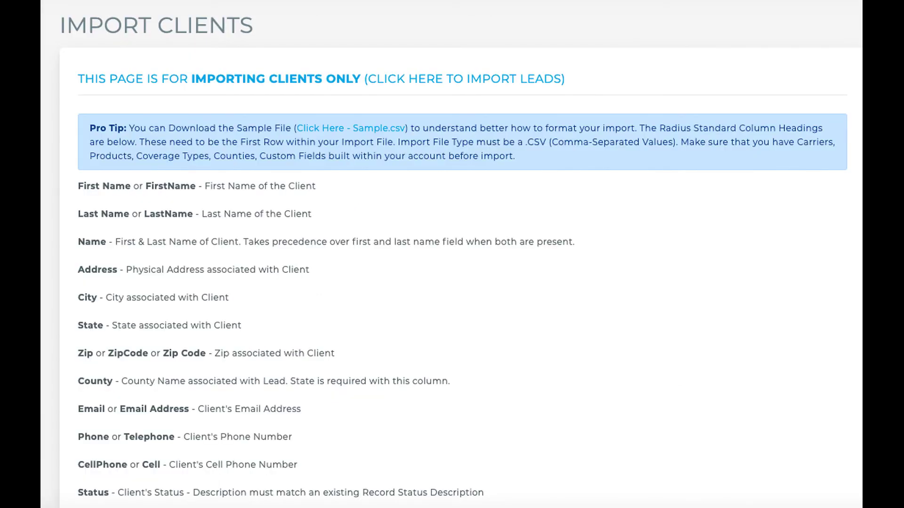